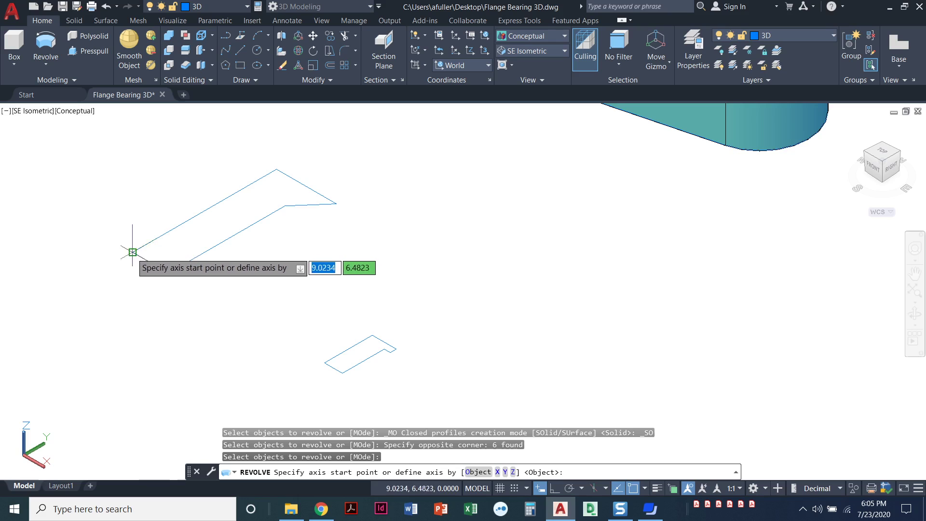
# Step: Revolve the larger profile's lines 360 degrees about the profile's long outer edge
pyautogui.click(132, 254)
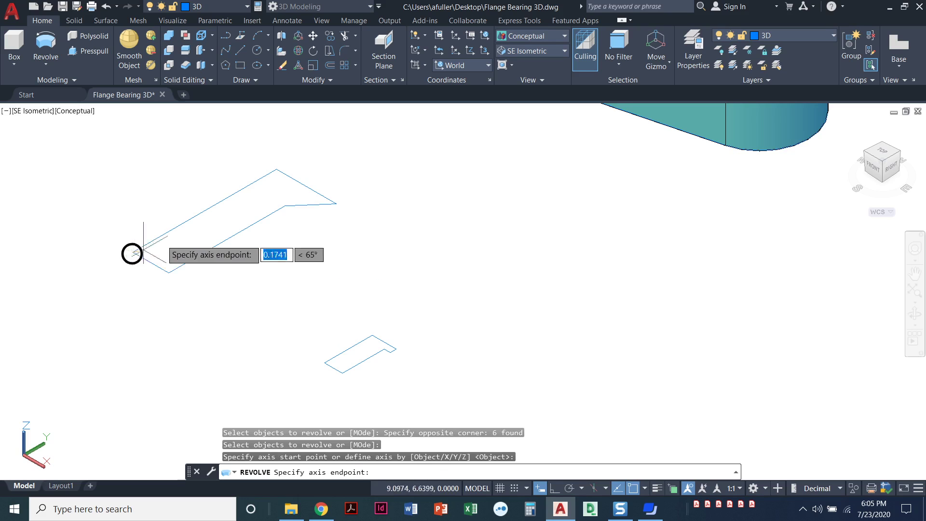
pyautogui.click(276, 170)
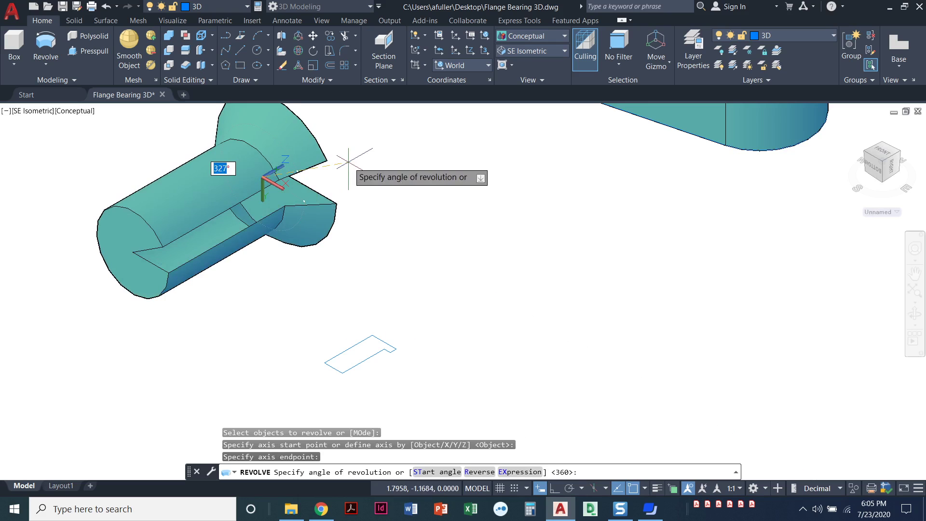
pyautogui.press('Return')
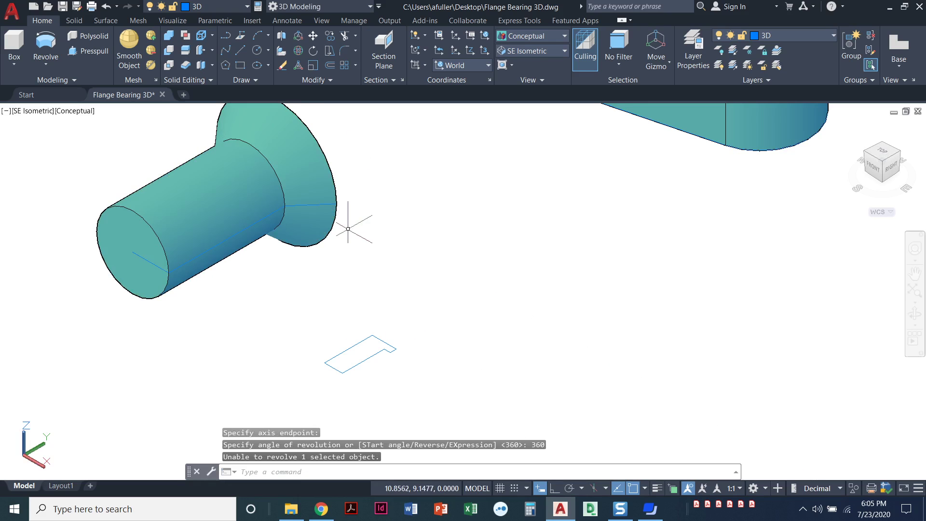
# Step: Select the cylindrical wall, the end face and the flared head of the revolved shape one by one to check whether they are separate
pyautogui.click(220, 210)
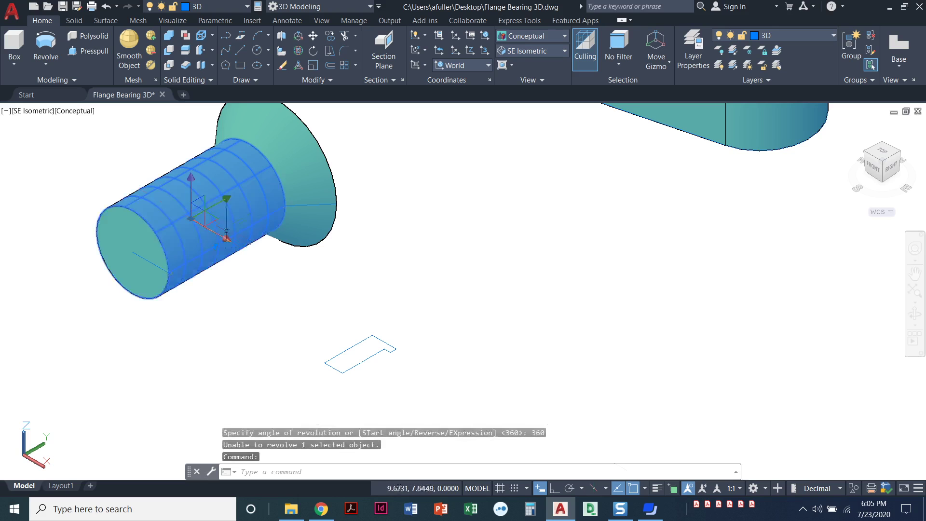
pyautogui.press('Escape')
pyautogui.keyDown('ctrl'); pyautogui.click(136, 238); pyautogui.keyUp('ctrl')
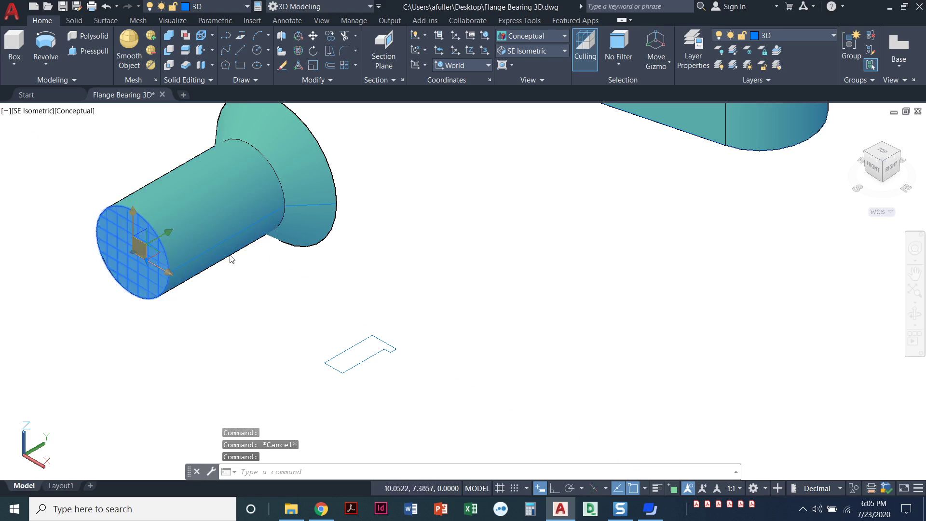
pyautogui.press('Escape')
pyautogui.click(318, 232)
pyautogui.press('Escape')
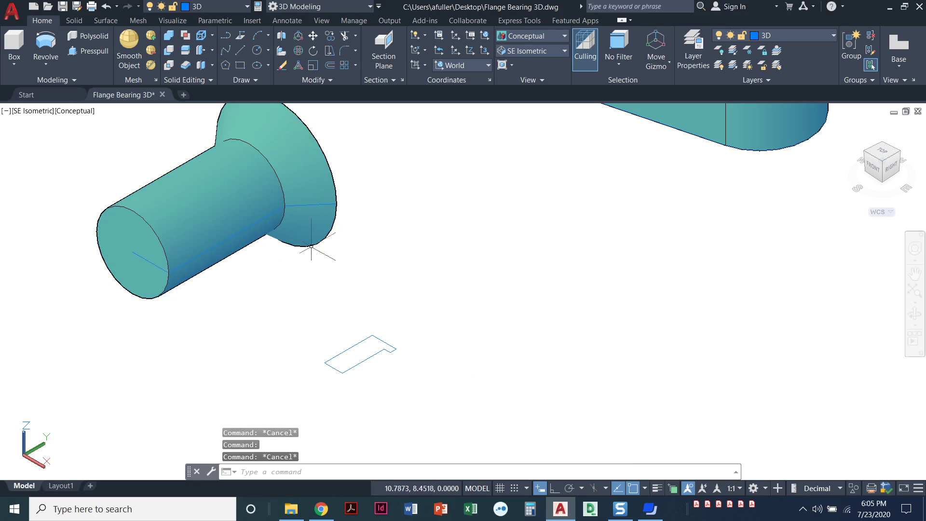
# Step: Select the whole revolved shape and check in its properties which object types it contains
pyautogui.click(343, 267)
pyautogui.click(147, 210)
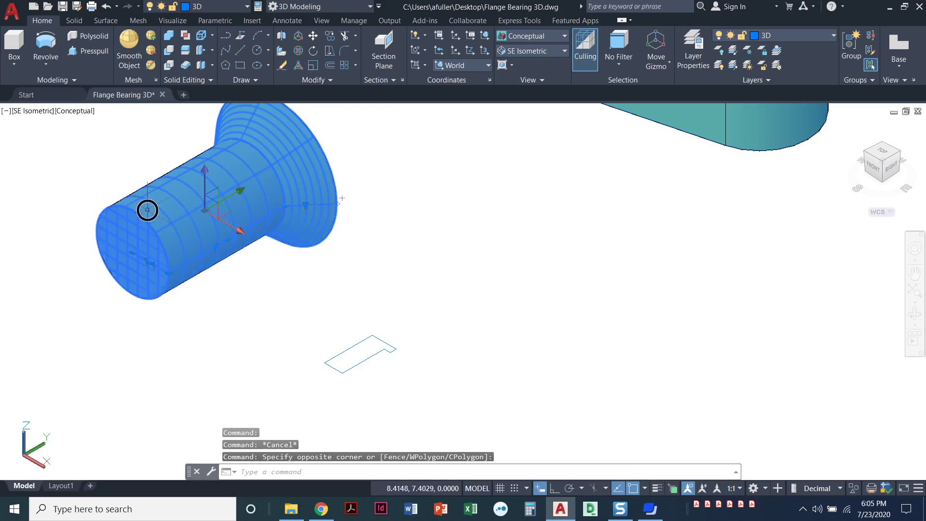
pyautogui.rightClick(410, 239)
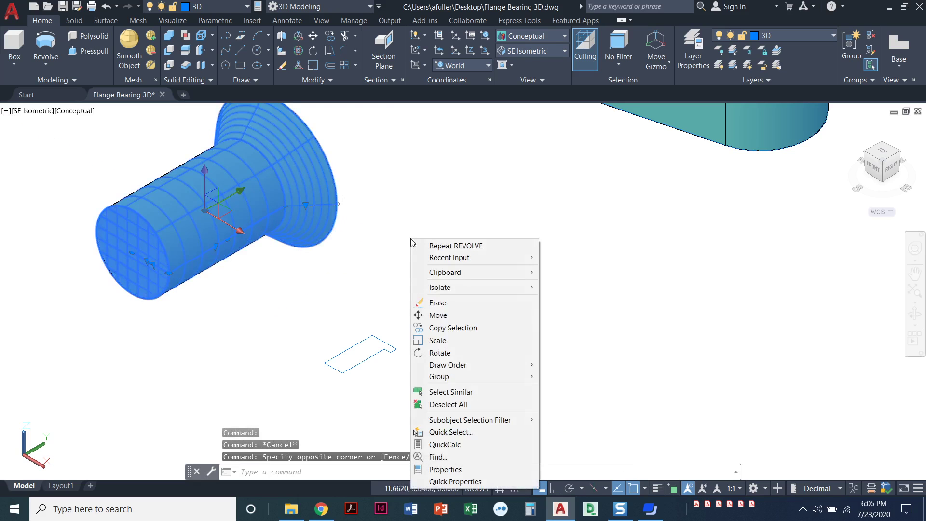
pyautogui.click(478, 468)
pyautogui.click(850, 152)
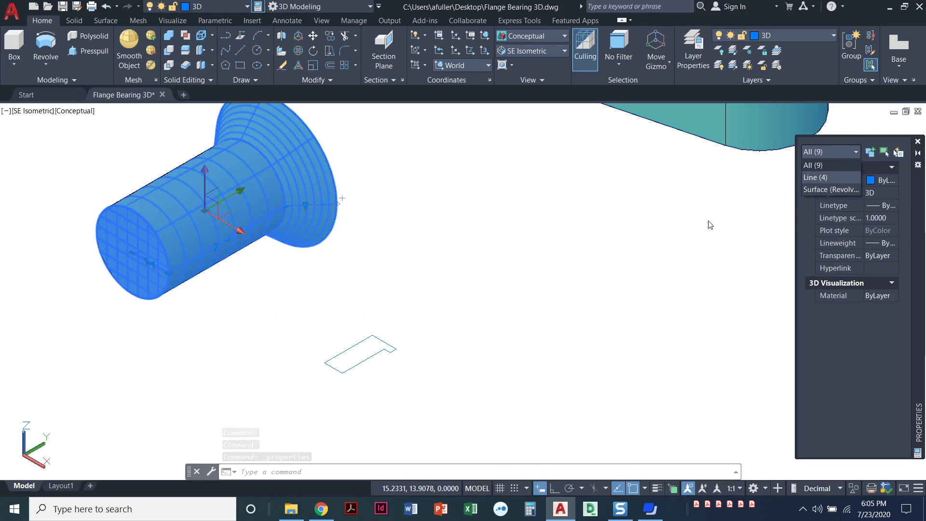
pyautogui.press('Escape')
pyautogui.press('Escape')
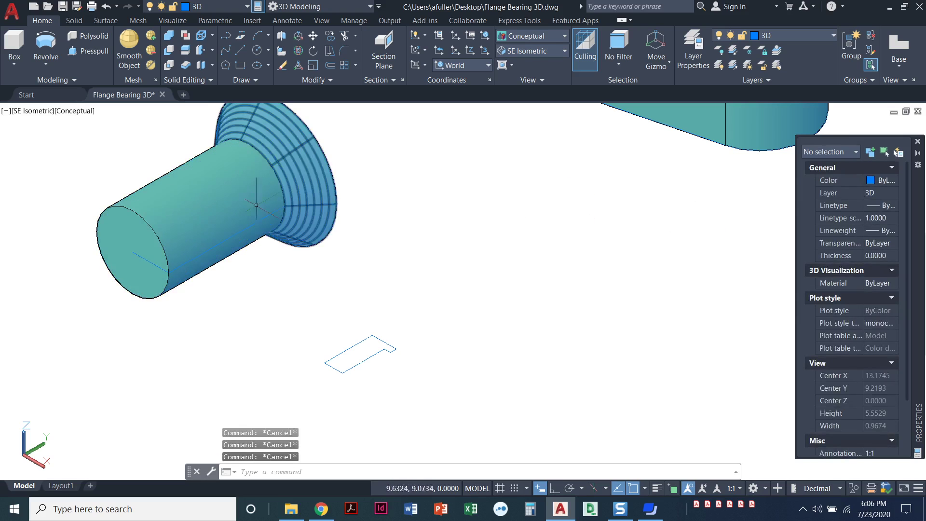
# Step: Delete all the revolved surfaces, keeping the larger profile's lines
pyautogui.click(143, 245)
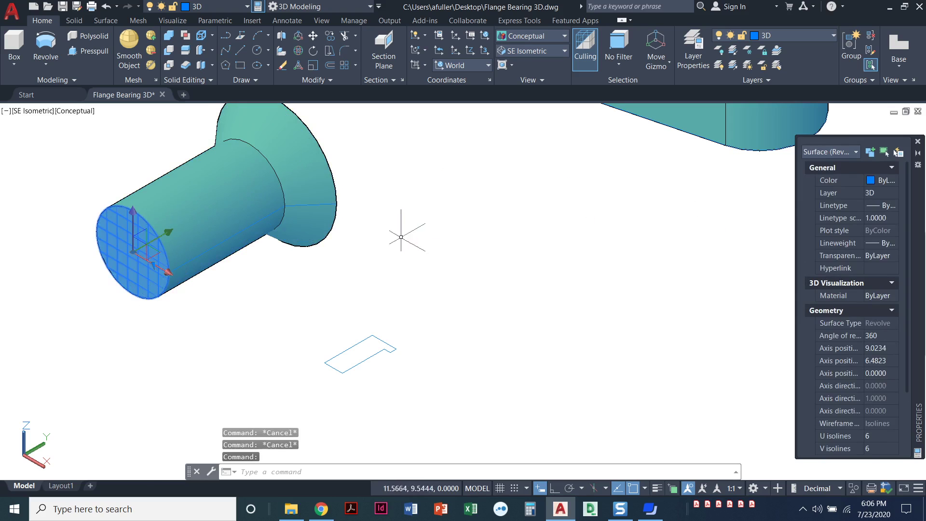
pyautogui.press('Delete')
pyautogui.click(127, 227)
pyautogui.press('Delete')
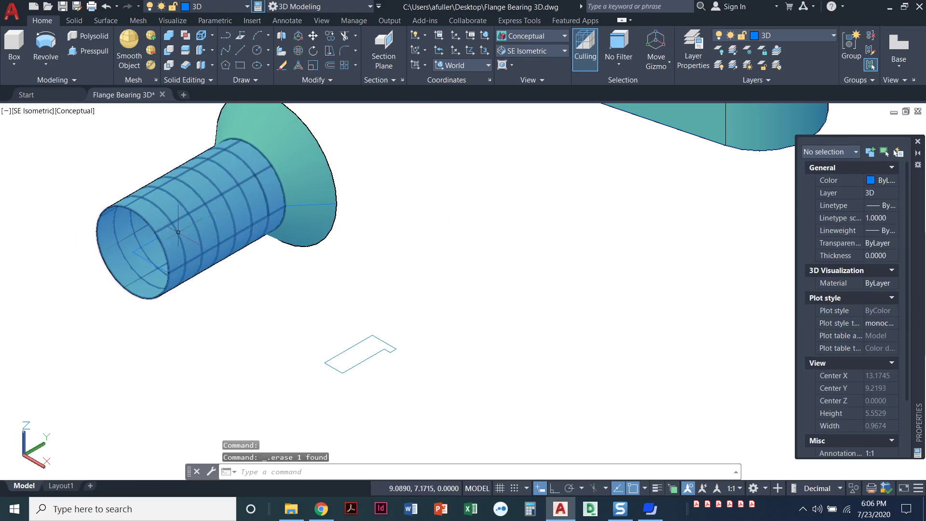
pyautogui.click(201, 217)
pyautogui.press('Delete')
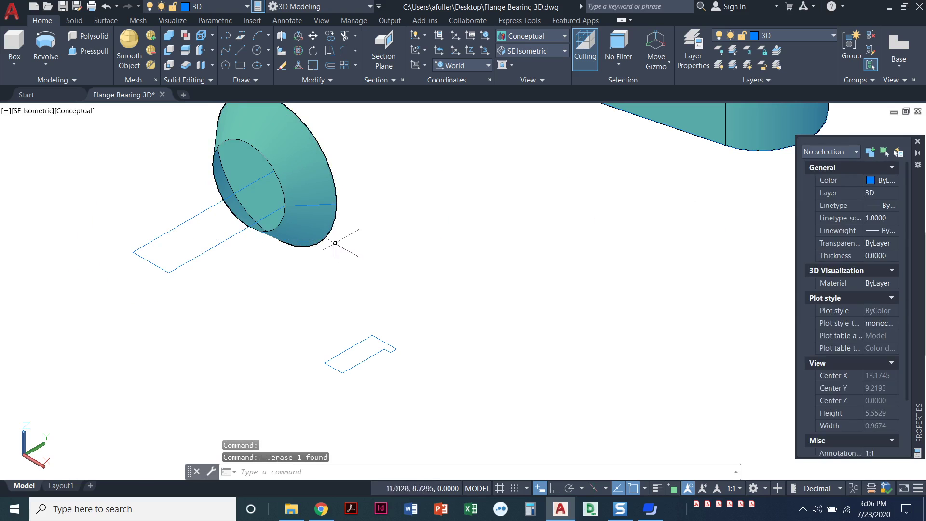
pyautogui.click(313, 232)
pyautogui.press('Delete')
pyautogui.click(314, 219)
pyautogui.press('Delete')
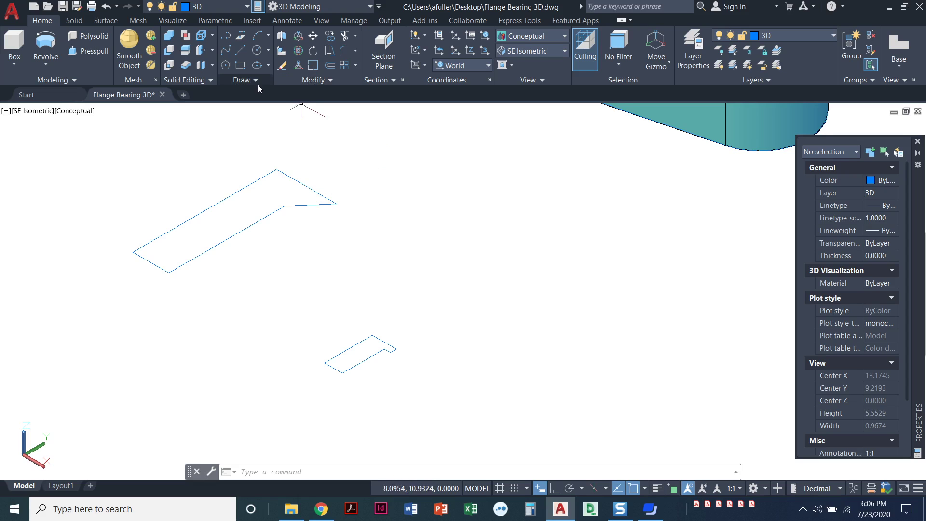
# Step: Join the larger profile's lines into one polyline and check the resulting object type
pyautogui.click(325, 82)
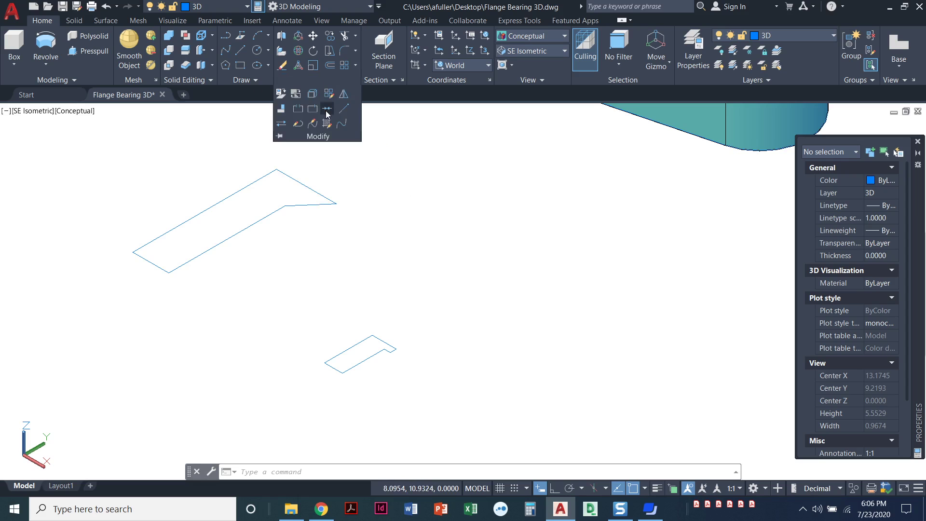
pyautogui.click(327, 110)
pyautogui.click(363, 264)
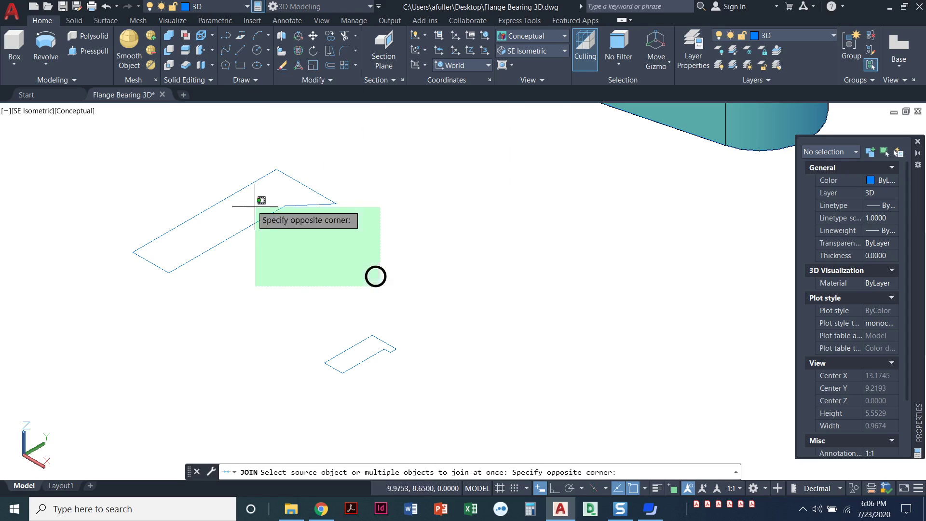
pyautogui.click(99, 127)
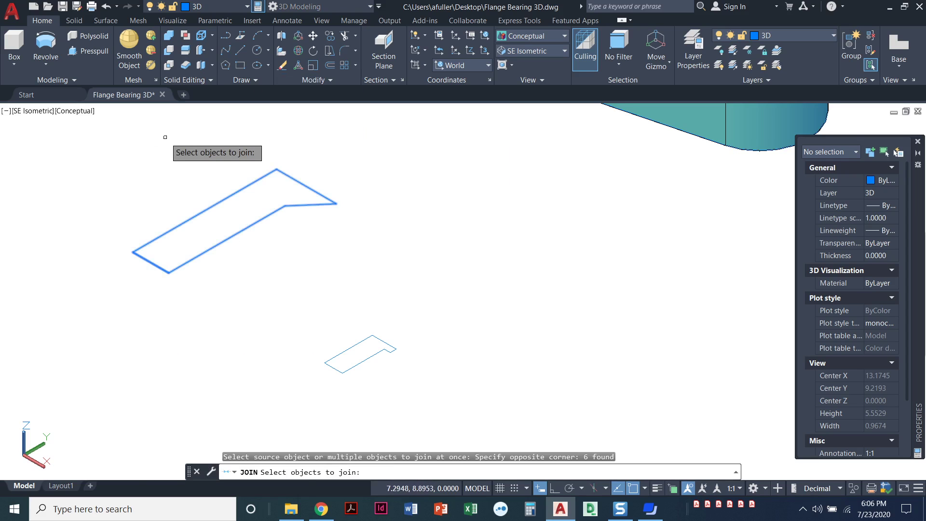
pyautogui.press('Return')
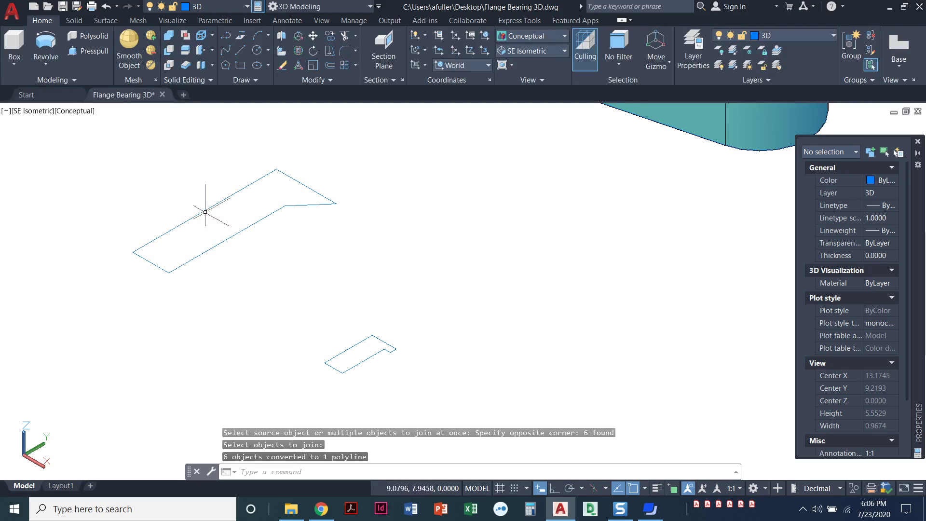
pyautogui.click(204, 210)
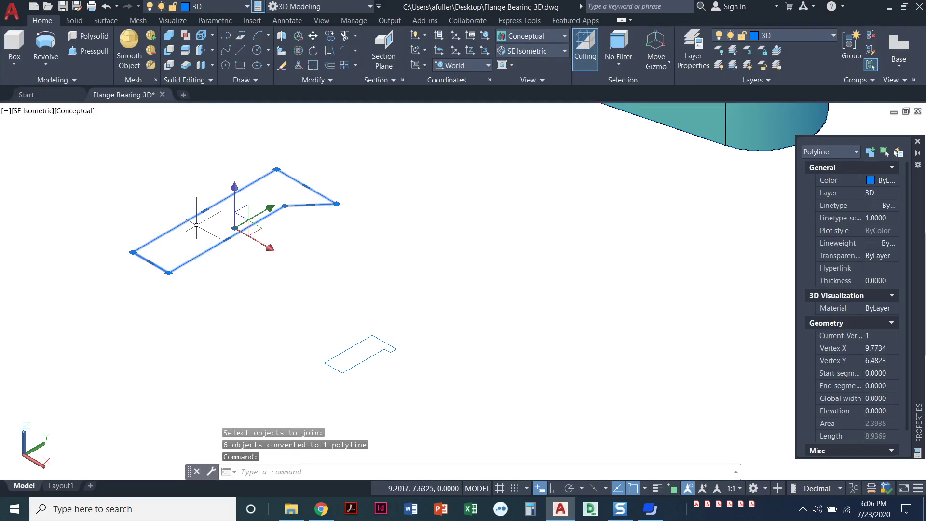
pyautogui.press('Escape')
pyautogui.press('Escape')
pyautogui.press('Escape')
# Step: Try to convert the larger profile's joined polyline into a region
pyautogui.click(257, 82)
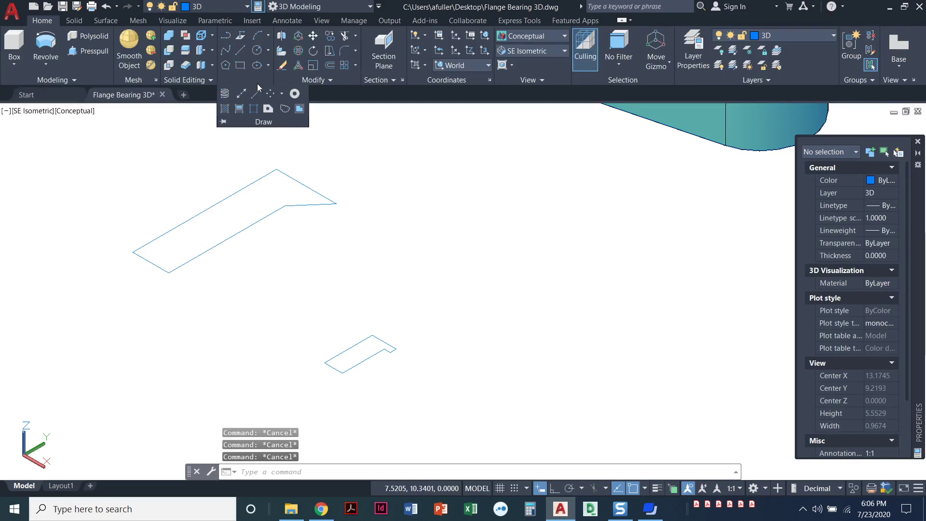
pyautogui.click(268, 109)
pyautogui.click(367, 249)
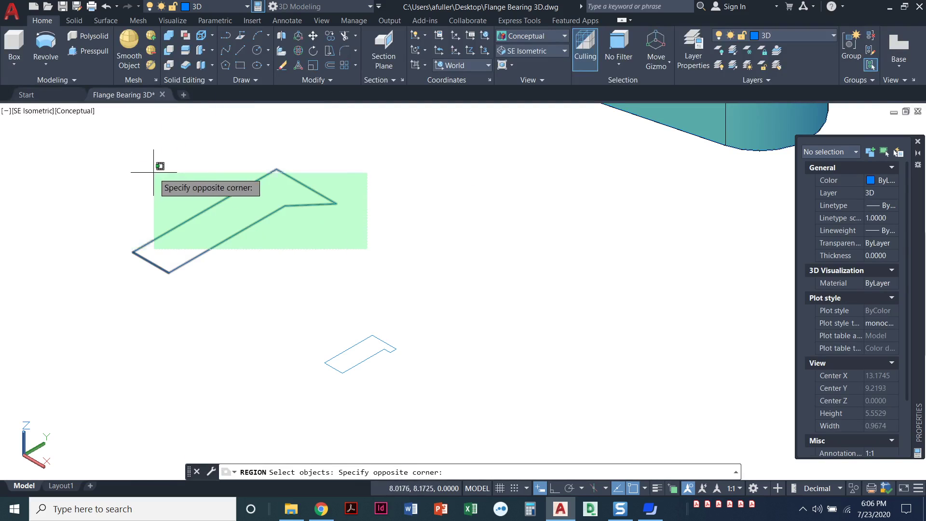
pyautogui.click(94, 174)
pyautogui.press('Return')
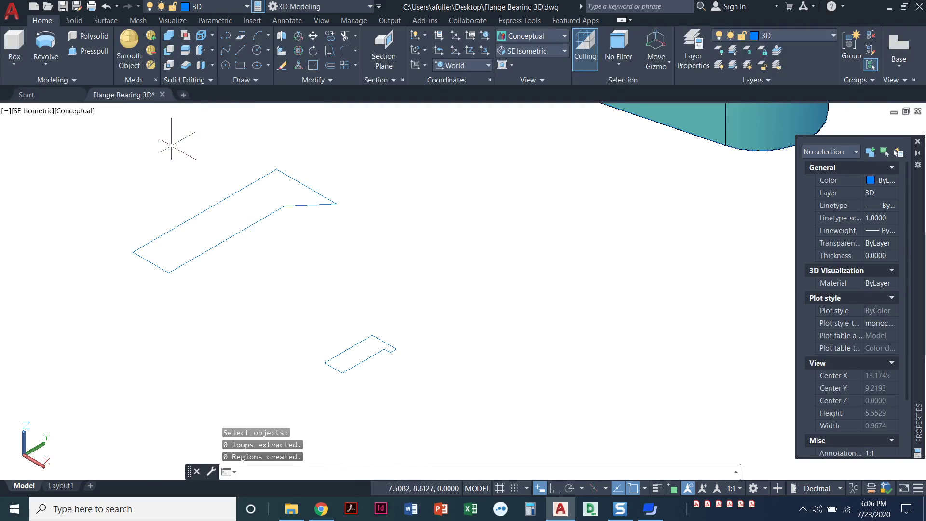
pyautogui.press('Escape')
pyautogui.press('Escape')
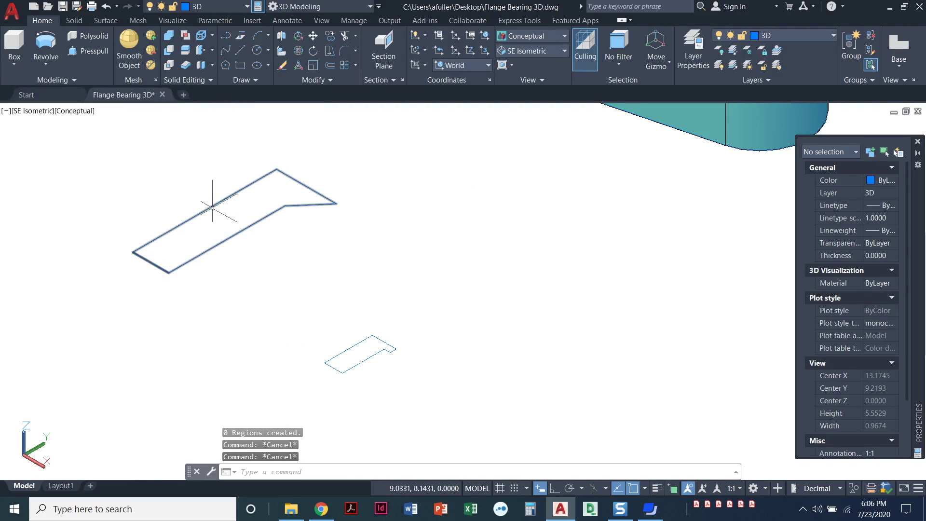
# Step: Check the selection of the larger profile's polyline and retry the Region command on it
pyautogui.click(212, 208)
pyautogui.press('Escape')
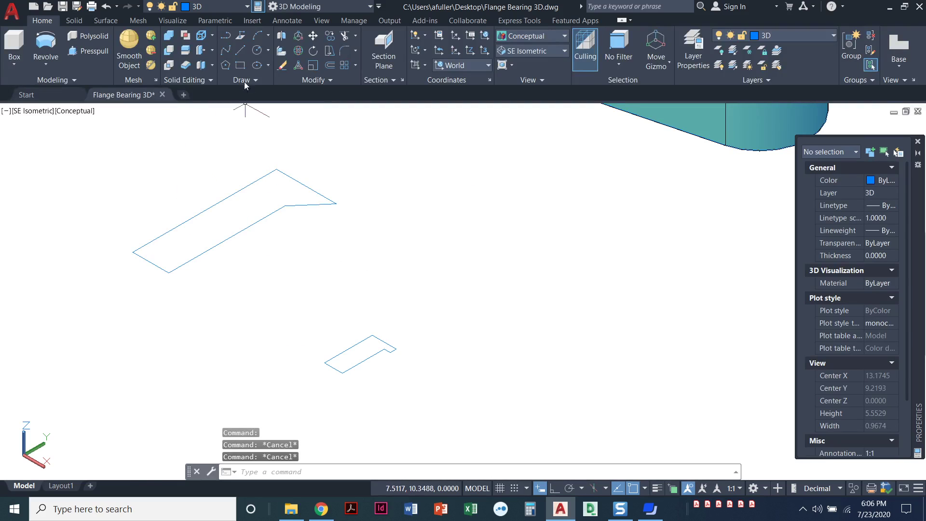
pyautogui.click(244, 80)
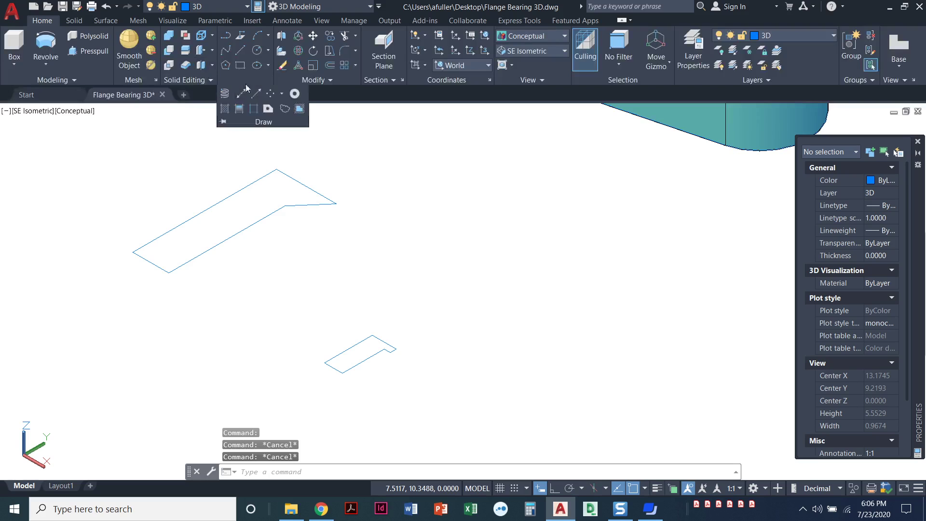
pyautogui.click(268, 109)
pyautogui.click(393, 294)
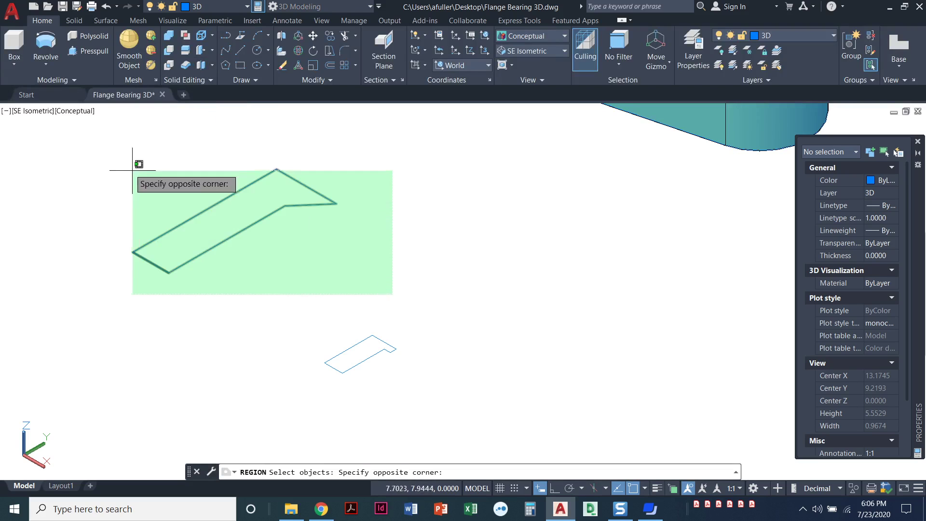
pyautogui.click(139, 175)
pyautogui.press('Return')
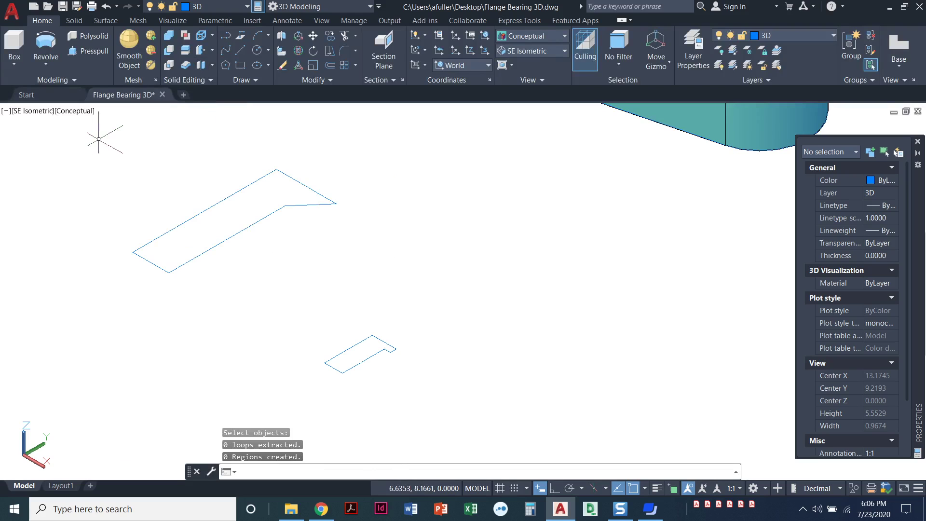
pyautogui.press('Escape')
pyautogui.press('Escape')
# Step: Explode the larger profile's polyline into separate lines
pyautogui.click(201, 219)
pyautogui.click(178, 210)
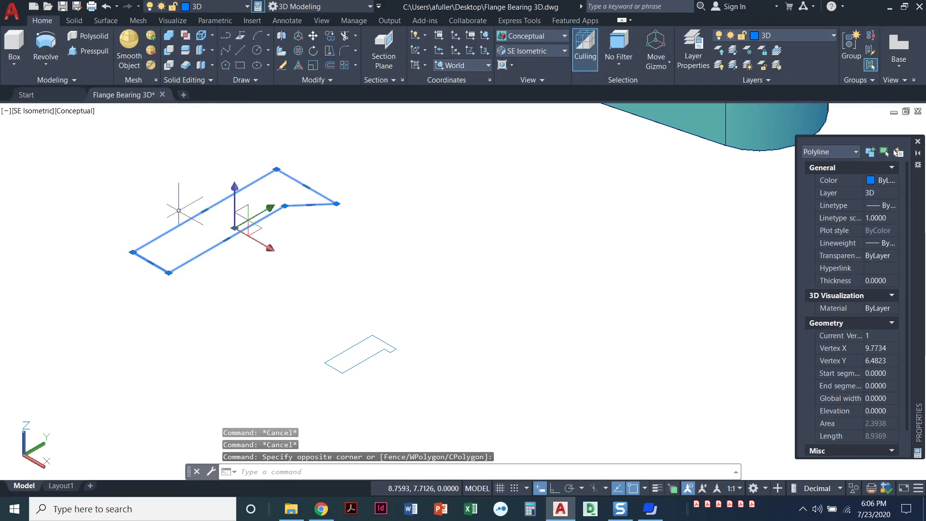
pyautogui.write('x')
pyautogui.press('Return')
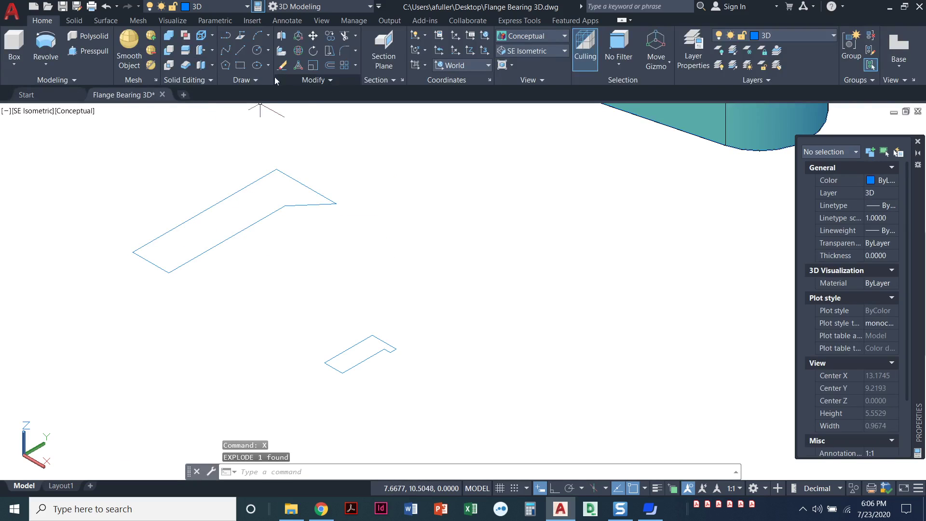
# Step: Create a region from the exploded lines of the larger profile
pyautogui.click(262, 82)
pyautogui.click(268, 109)
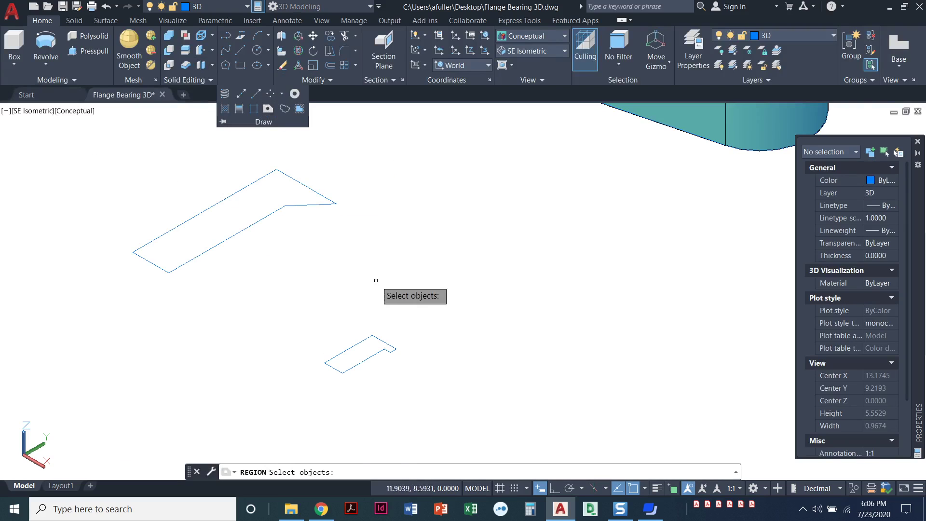
pyautogui.click(374, 279)
pyautogui.click(59, 139)
pyautogui.press('Return')
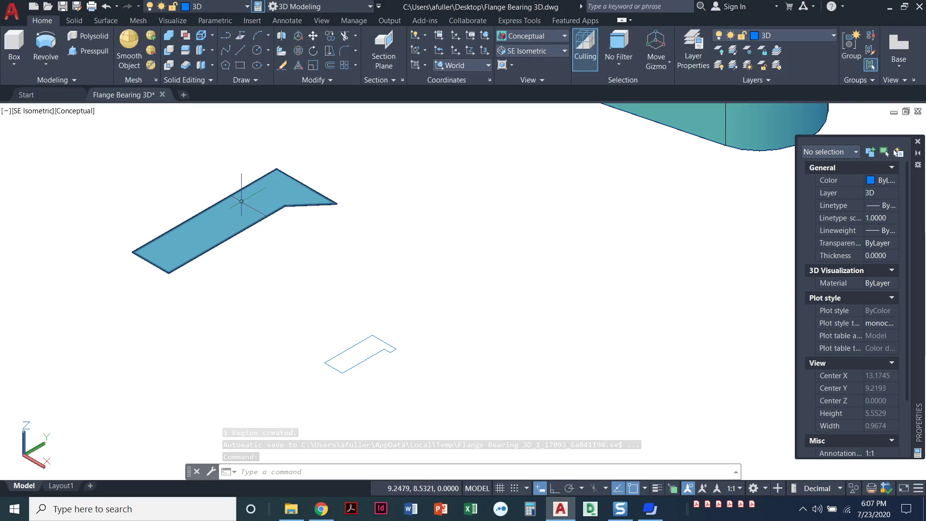
pyautogui.press('Escape')
pyautogui.press('Escape')
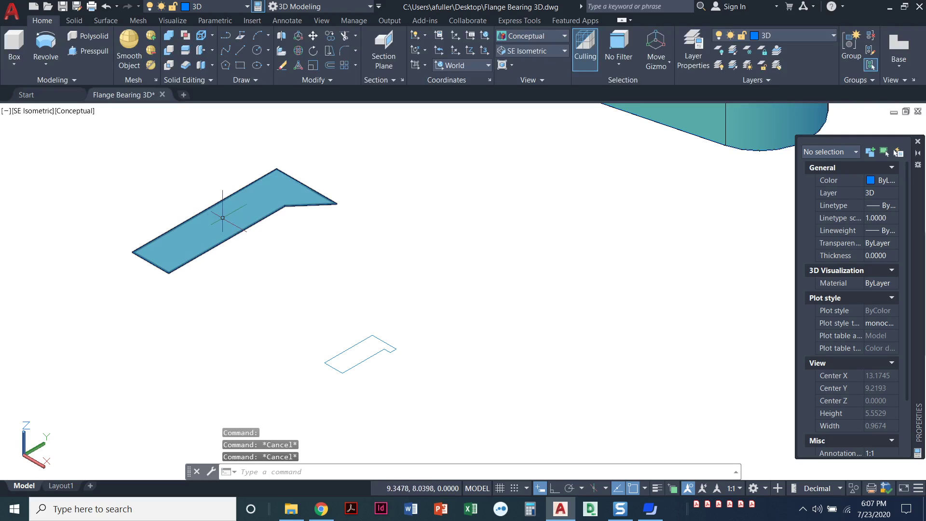
# Step: Delete the larger profile's region to check for leftover lines, and undo both the deletion and the region creation
pyautogui.click(223, 216)
pyautogui.press('Delete')
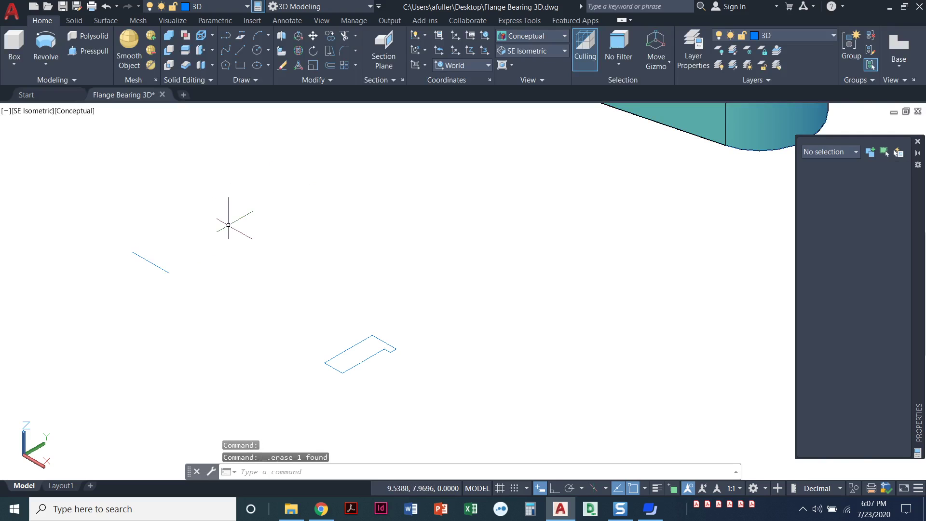
pyautogui.press('Escape')
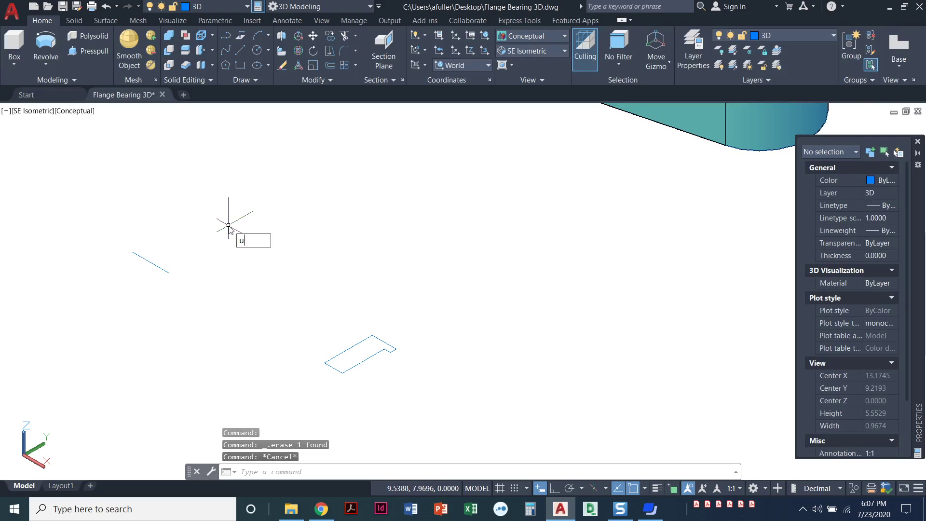
pyautogui.write('u')
pyautogui.press('Return')
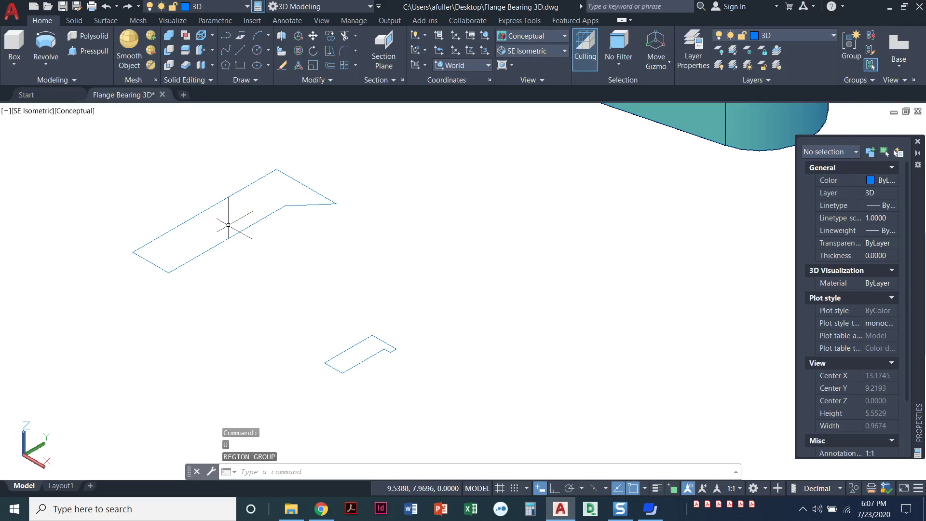
# Step: Join the separate lines of the larger profile into a single polyline and check its selection
pyautogui.click(221, 230)
pyautogui.click(232, 237)
pyautogui.press('Escape')
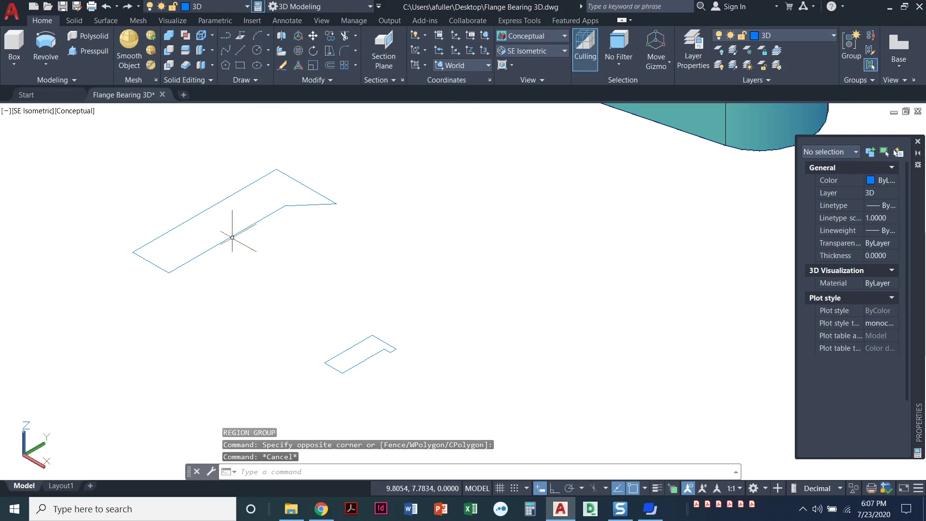
pyautogui.press('Escape')
pyautogui.click(313, 79)
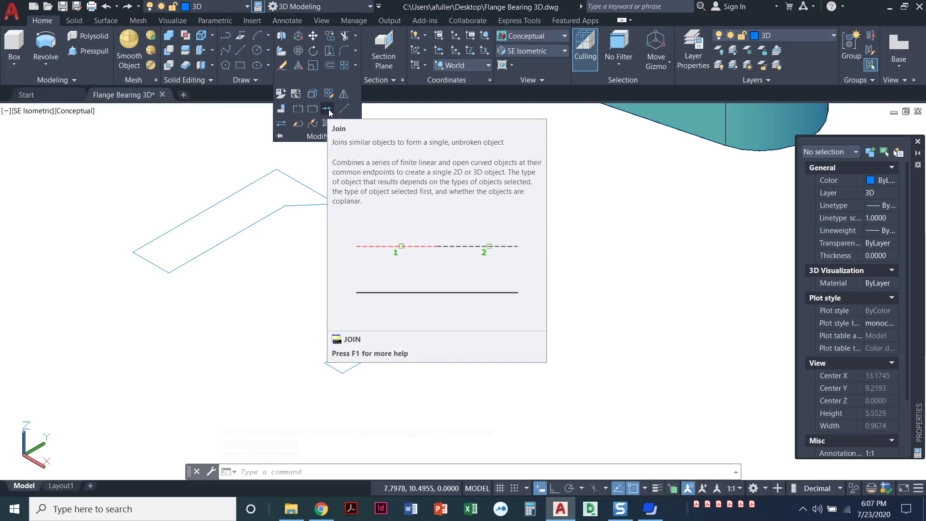
pyautogui.click(330, 112)
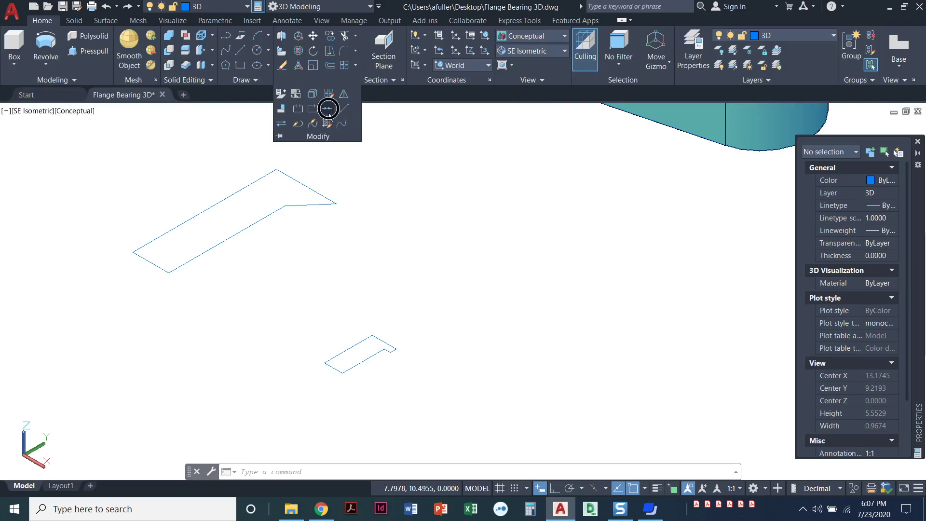
pyautogui.click(386, 281)
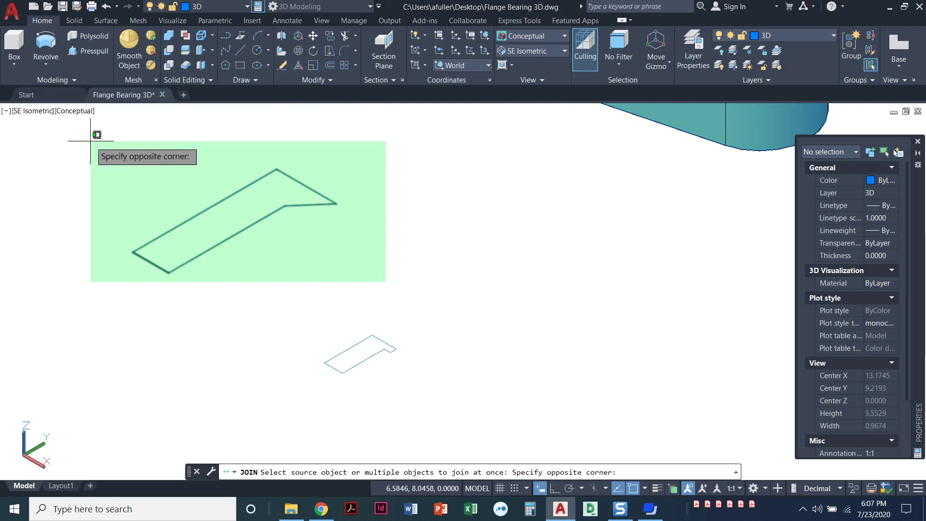
pyautogui.click(92, 141)
pyautogui.press('Return')
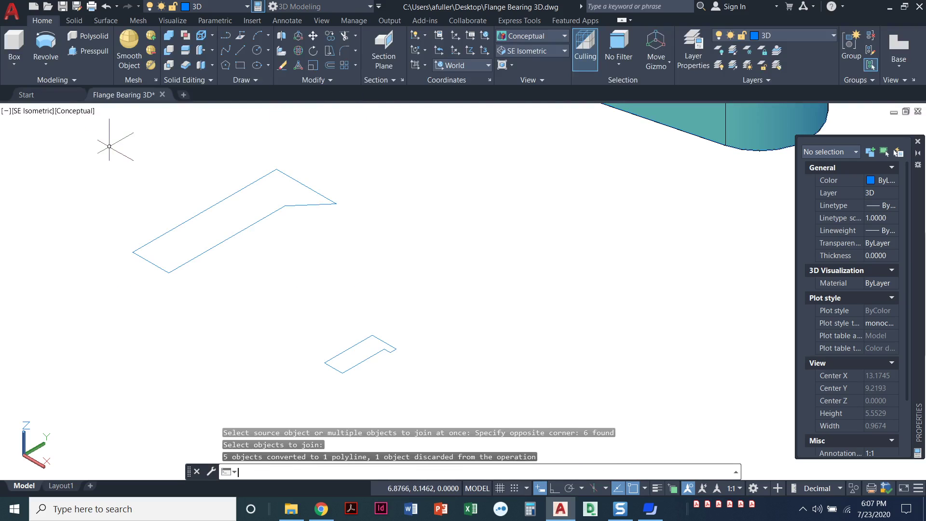
pyautogui.click(181, 225)
pyautogui.press('Escape')
pyautogui.press('Escape')
pyautogui.press('Escape')
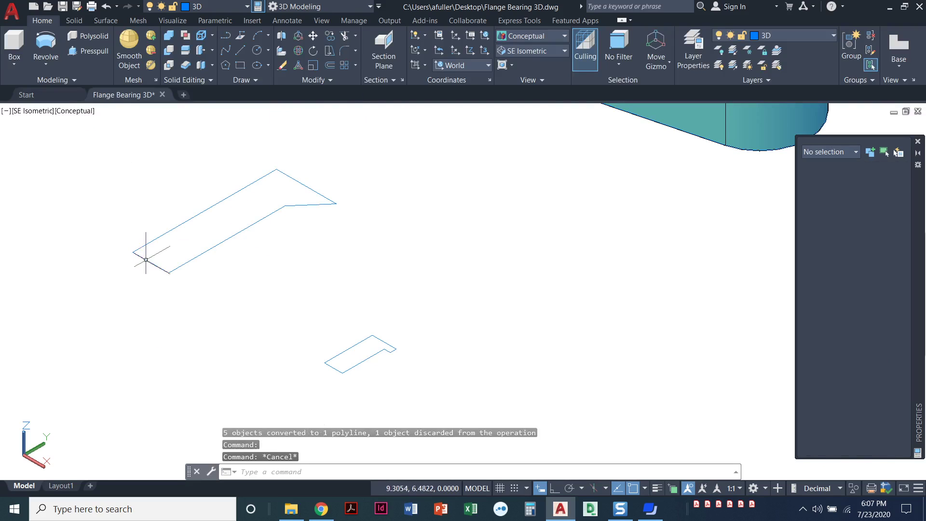
# Step: Revolve the larger profile 360 degrees about its long straight edge, opposite the flange step
pyautogui.click(46, 63)
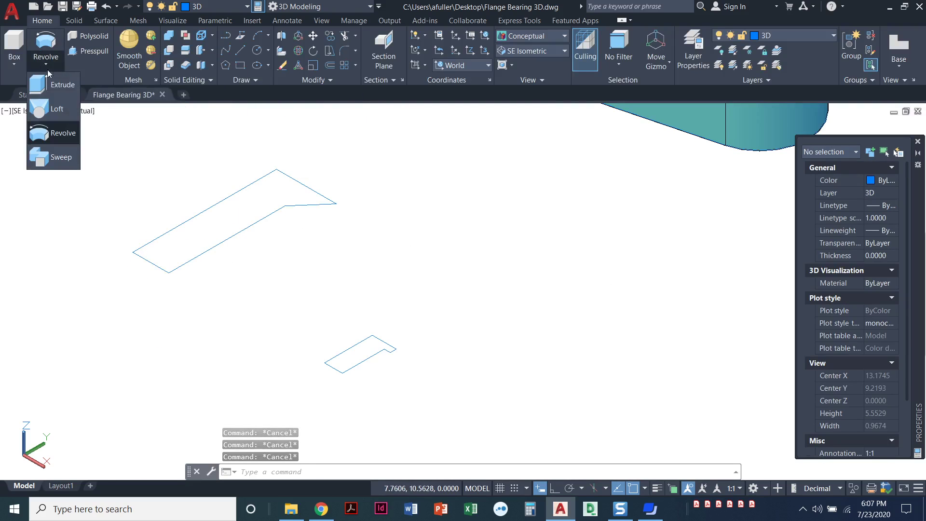
pyautogui.click(60, 137)
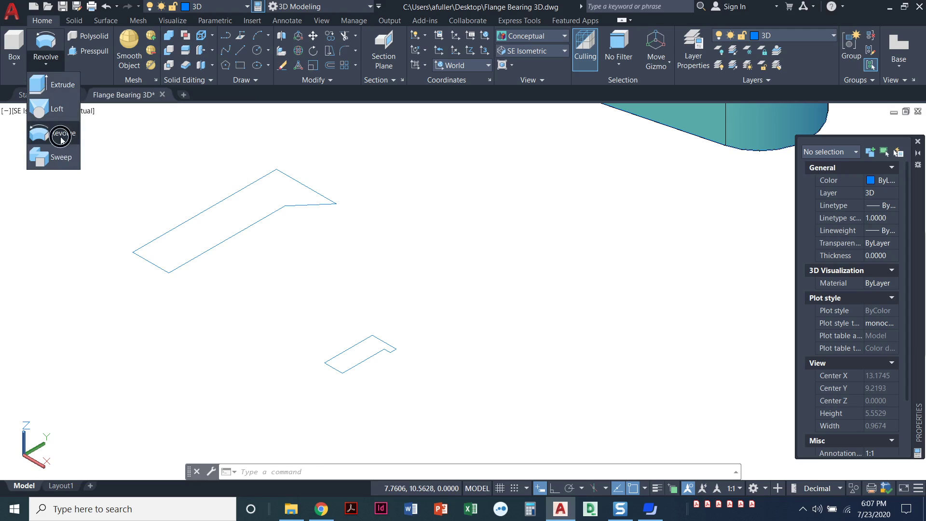
pyautogui.click(203, 213)
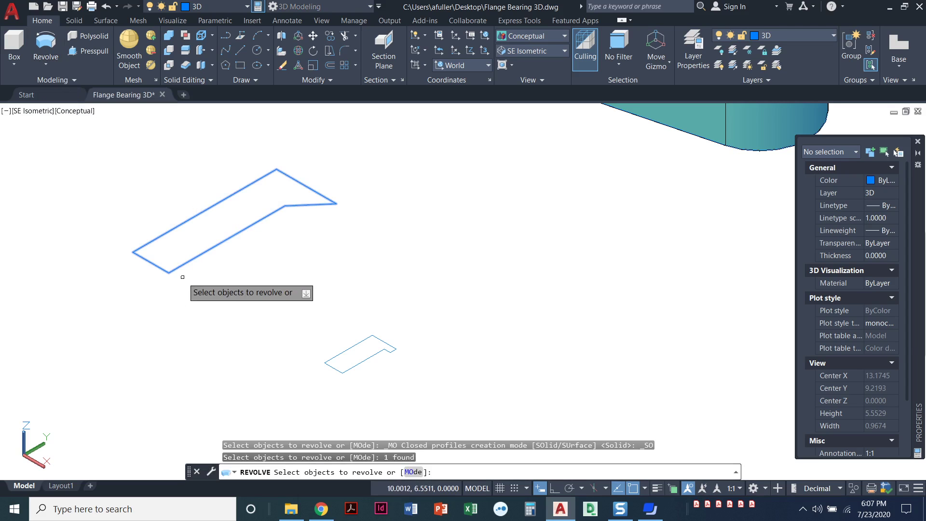
pyautogui.press('Return')
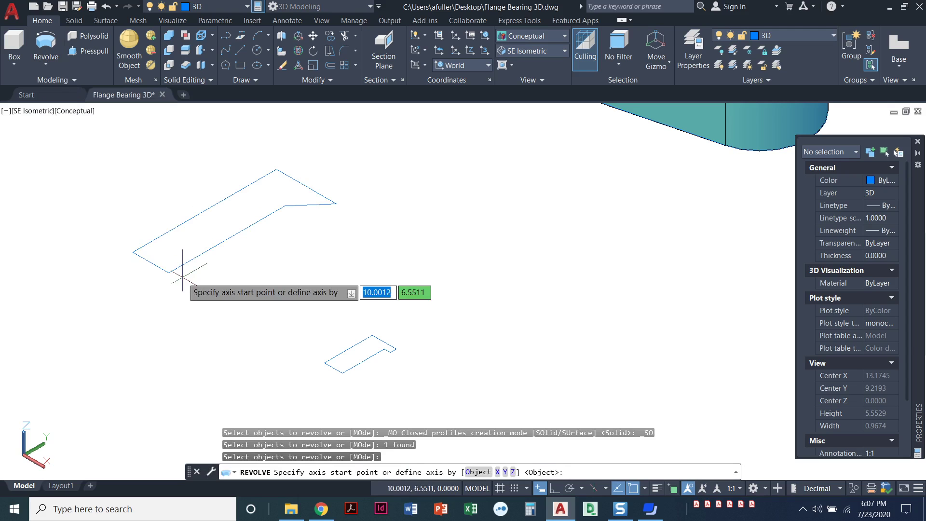
pyautogui.click(132, 252)
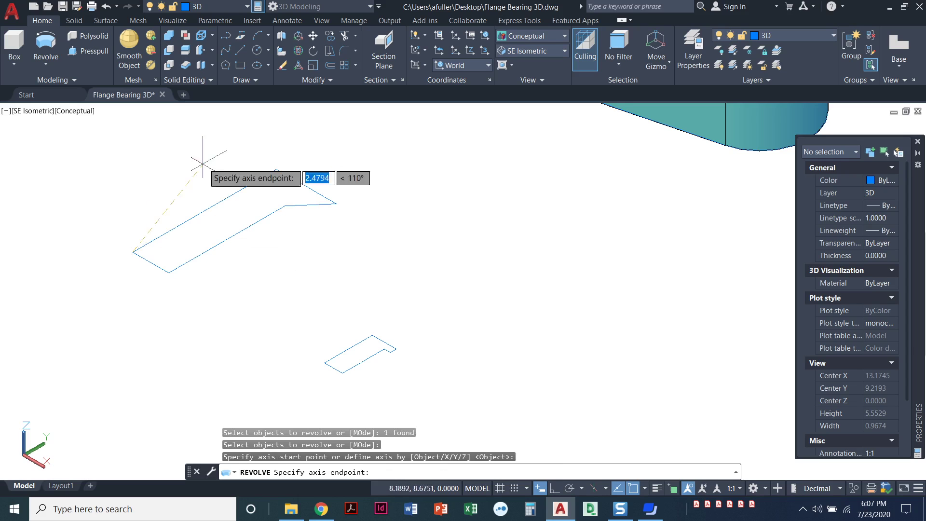
pyautogui.click(276, 169)
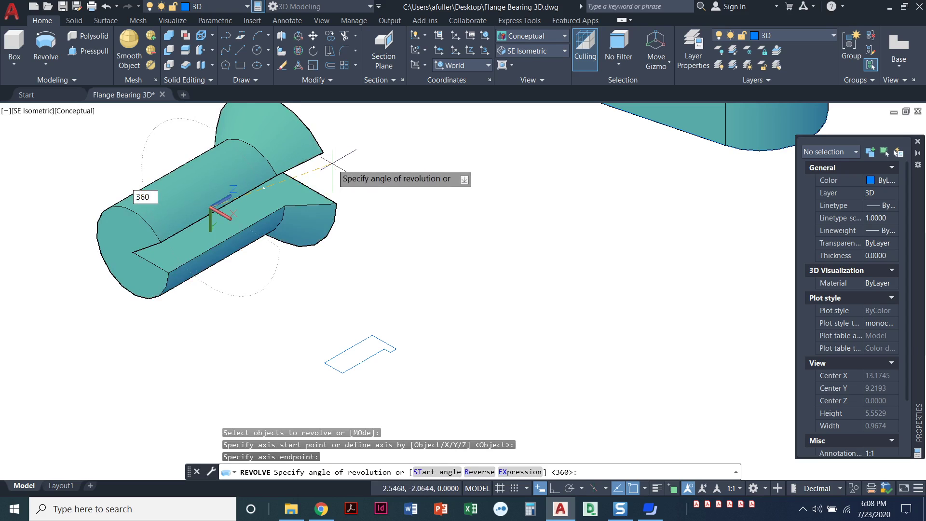
pyautogui.press('Return')
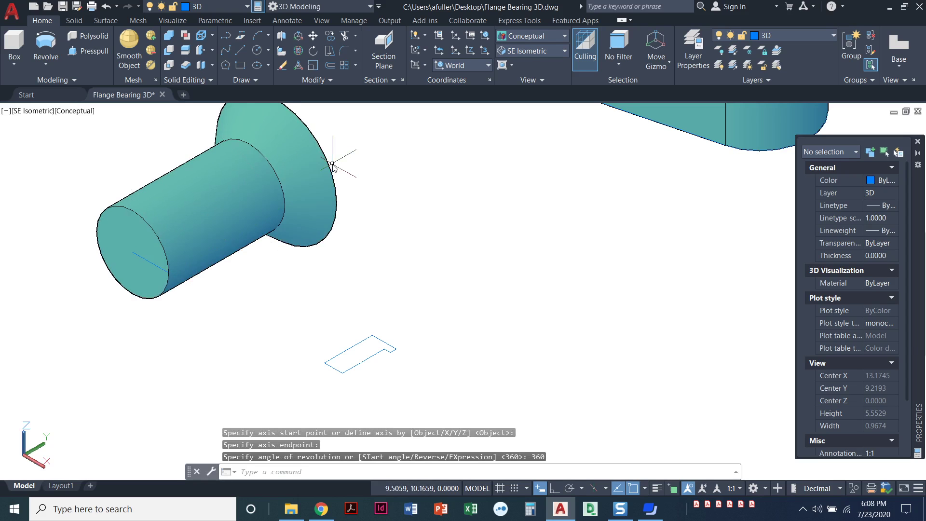
# Step: Check in the properties which object type the revolved larger profile has
pyautogui.click(248, 188)
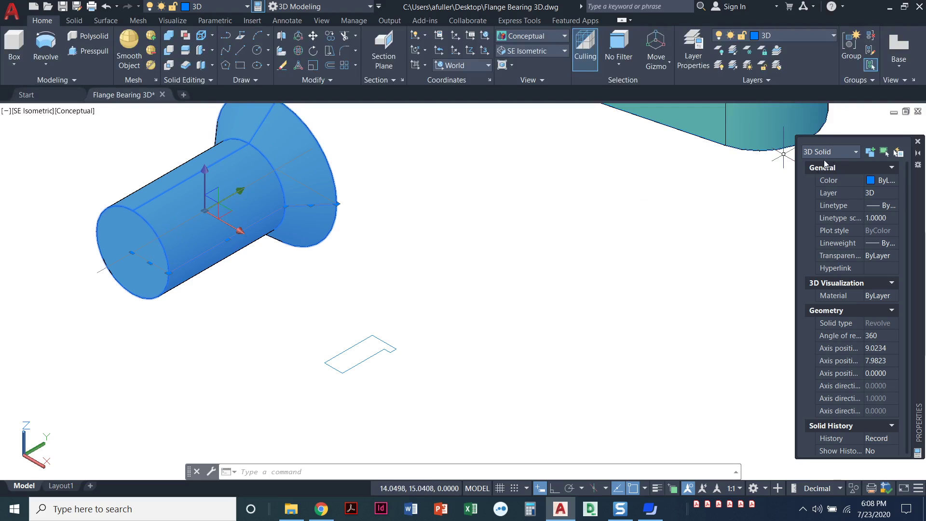
pyautogui.scroll(-3, 550, 261)
pyautogui.press('Escape')
pyautogui.press('Escape')
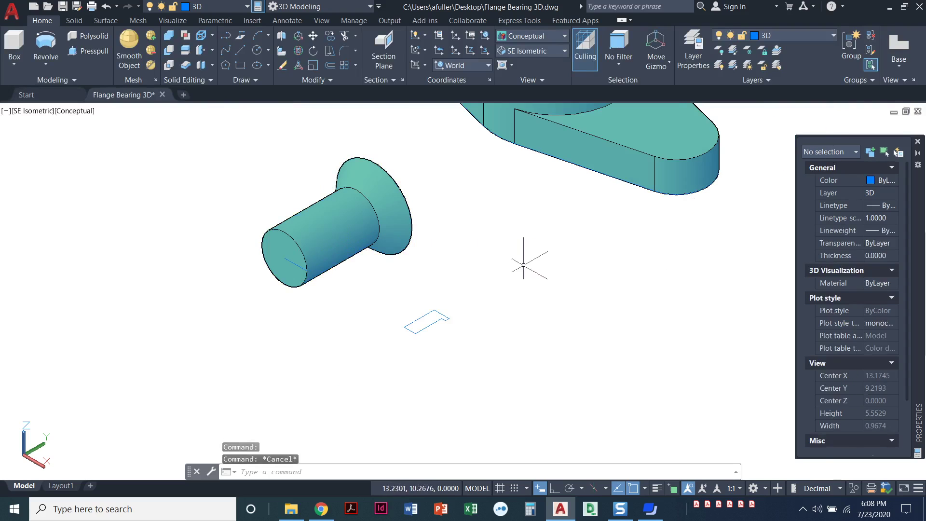
# Step: Join all the lines of the smaller profile into a single polyline
pyautogui.moveTo(534, 260); pyautogui.dragTo(220, 246, button='middle')
pyautogui.scroll(3, 231, 290)
pyautogui.moveTo(284, 321); pyautogui.dragTo(290, 306, button='middle')
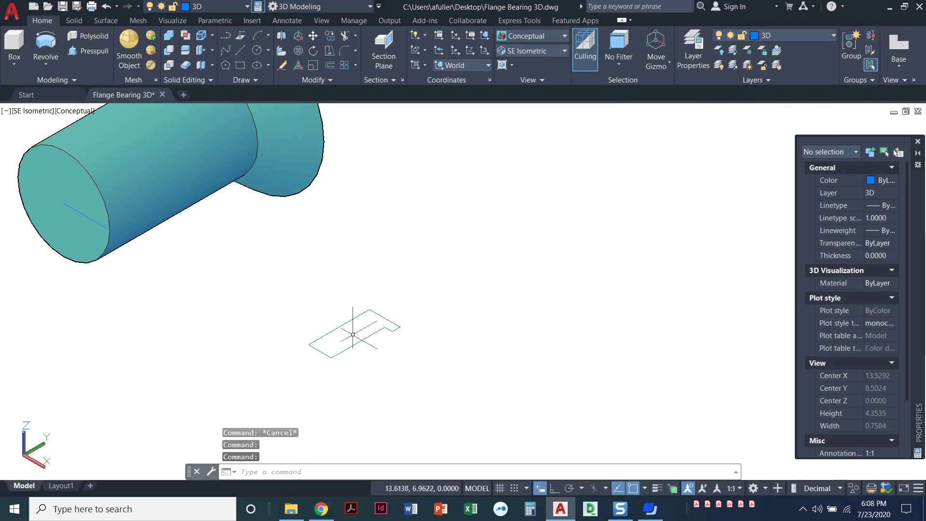
pyautogui.click(322, 81)
pyautogui.click(328, 110)
pyautogui.click(420, 366)
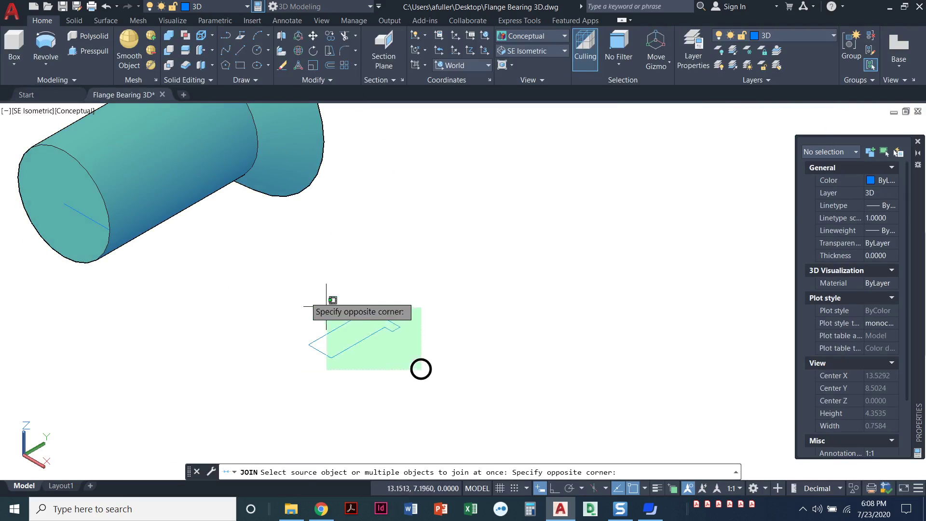
pyautogui.click(296, 291)
pyautogui.press('Return')
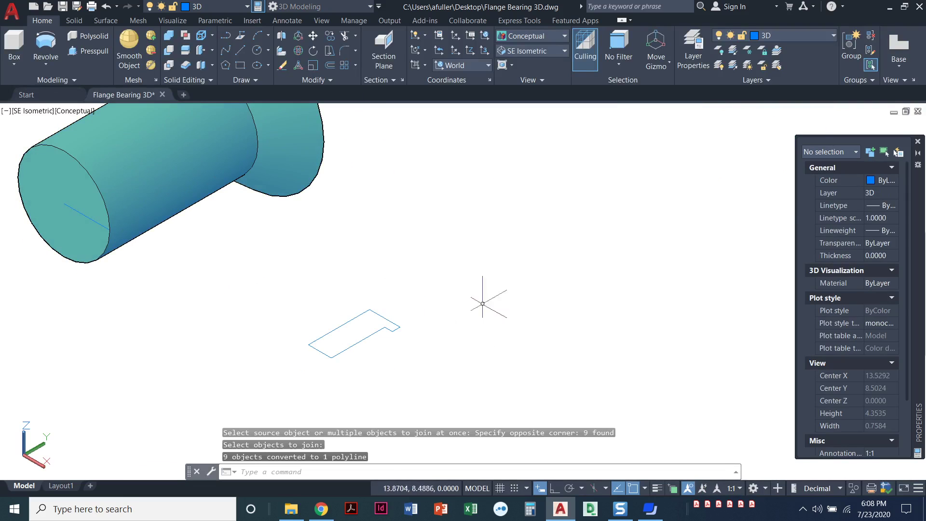
# Step: Inspect the smaller profile's joined polyline for stray or overlapping segments along its flanged end
pyautogui.click(389, 325)
pyautogui.press('Escape')
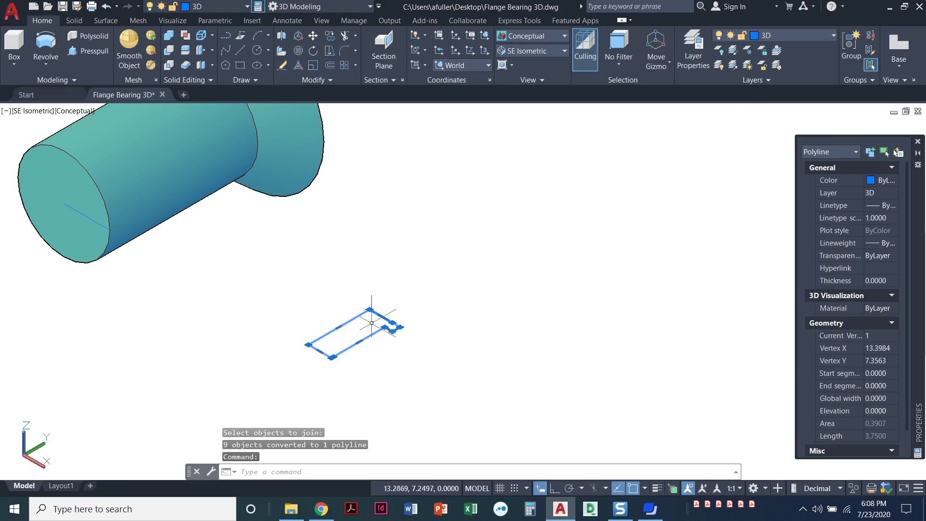
pyautogui.scroll(4, 371, 312)
pyautogui.scroll(2, 372, 311)
pyautogui.press('Escape')
pyautogui.click(358, 244)
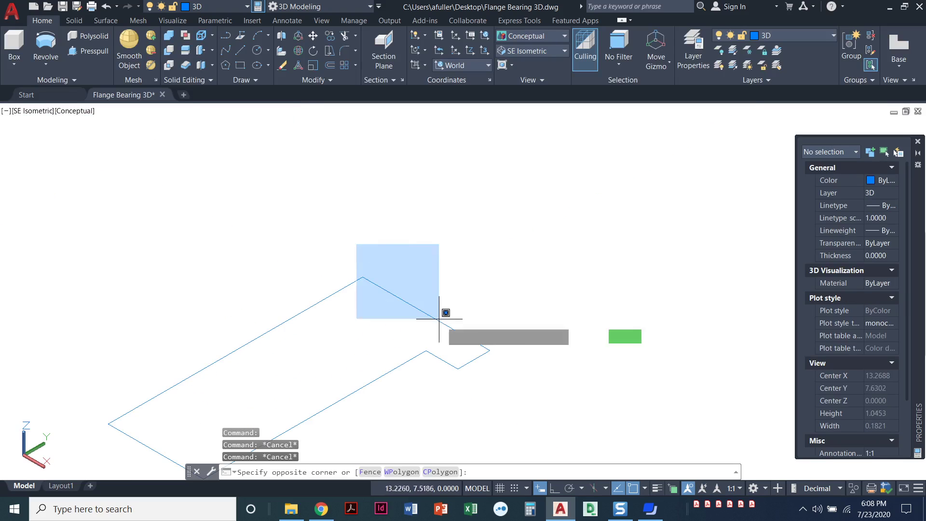
pyautogui.click(472, 345)
pyautogui.click(440, 322)
pyautogui.press('Escape')
pyautogui.scroll(-4, 413, 351)
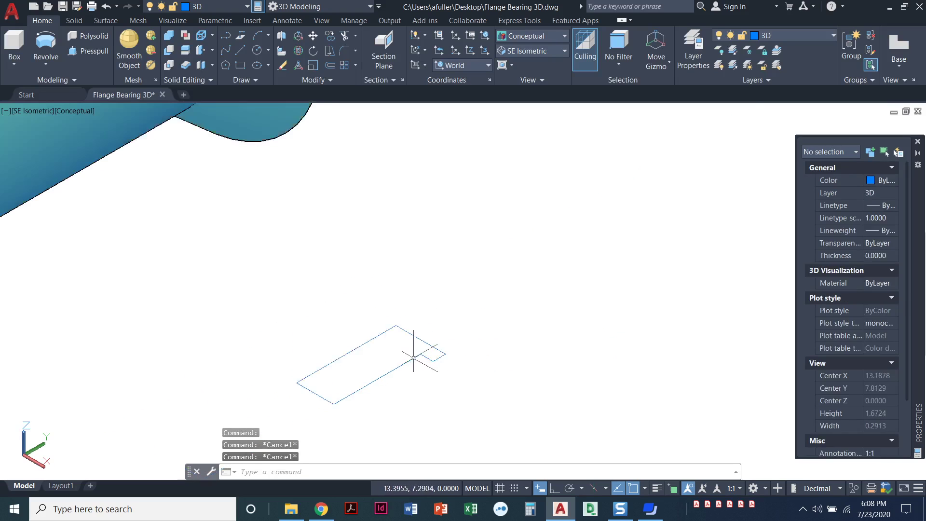
# Step: Try to revolve the smaller profile's polyline about its long straight edge
pyautogui.click(49, 47)
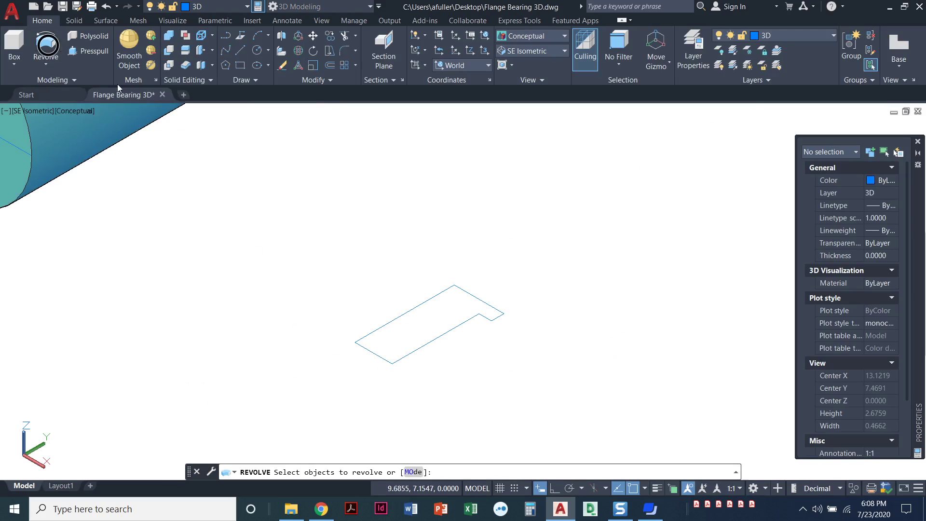
pyautogui.click(537, 380)
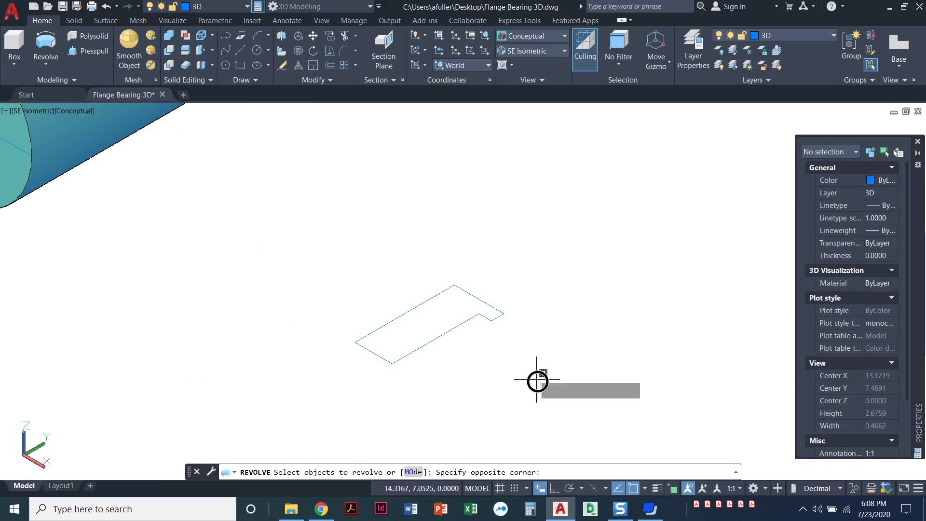
pyautogui.click(330, 226)
pyautogui.press('Return')
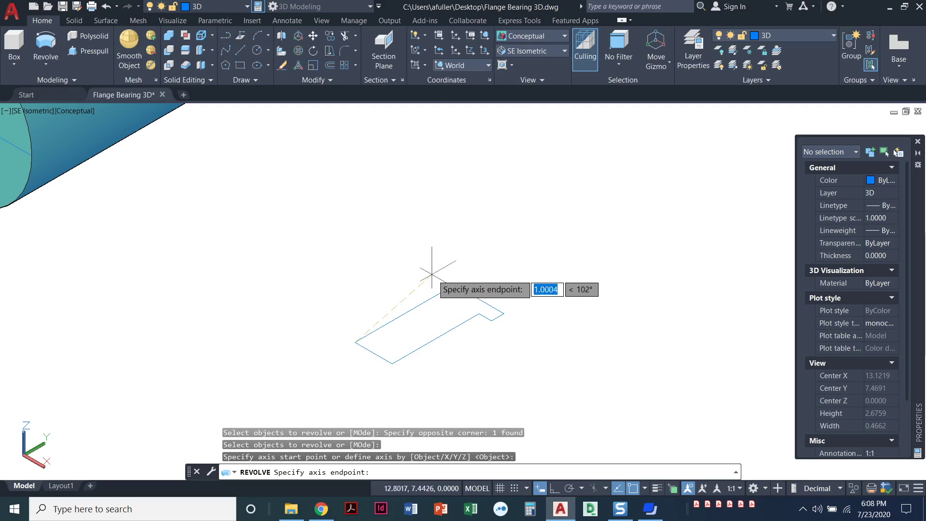
pyautogui.click(455, 285)
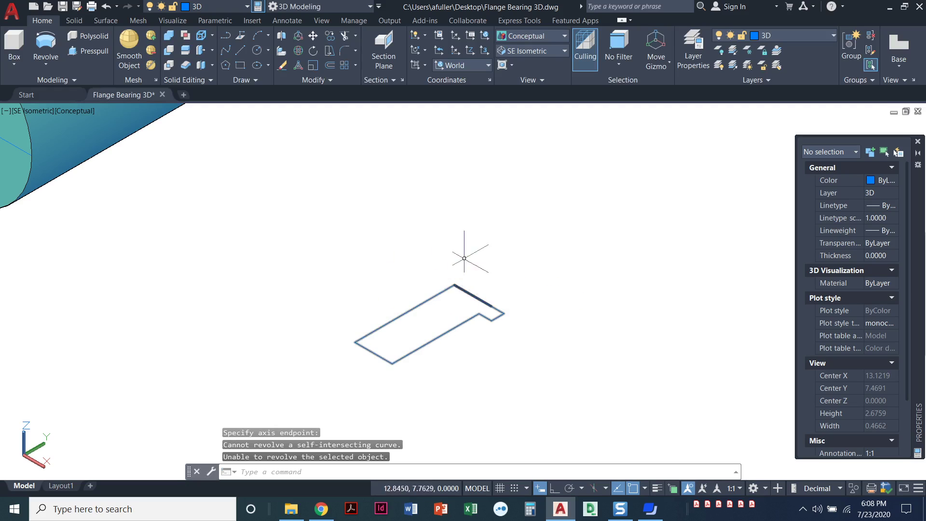
# Step: Explode the smaller profile's polyline into separate lines
pyautogui.click(456, 323)
pyautogui.click(432, 327)
pyautogui.press('Escape')
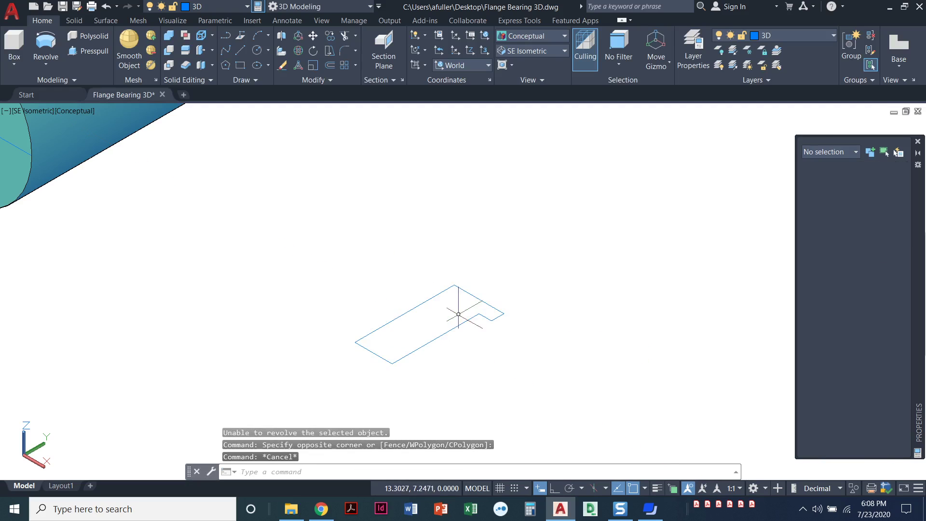
pyautogui.press('Escape')
pyautogui.click(452, 328)
pyautogui.write('x')
pyautogui.press('Return')
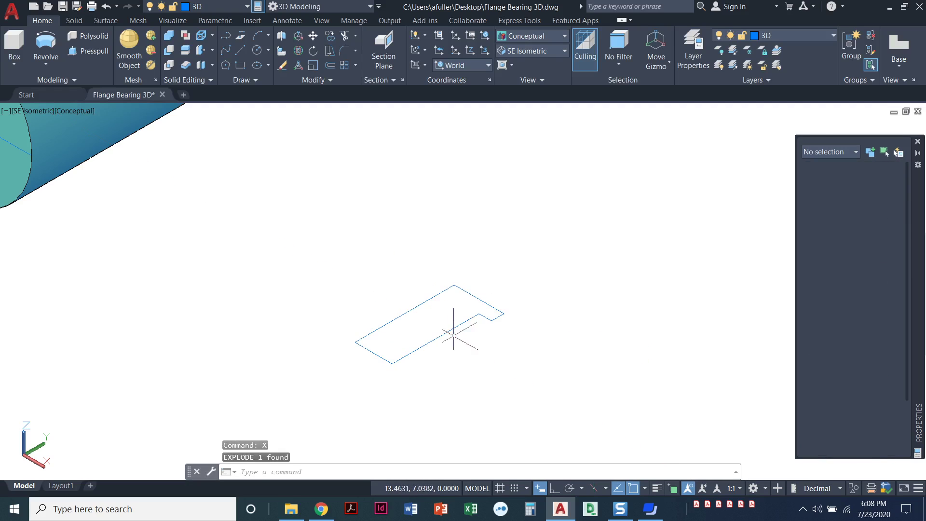
# Step: Delete the two short overlapping lines on the smaller profile's flanged end edge, keeping the full-length line
pyautogui.click(438, 256)
pyautogui.click(496, 310)
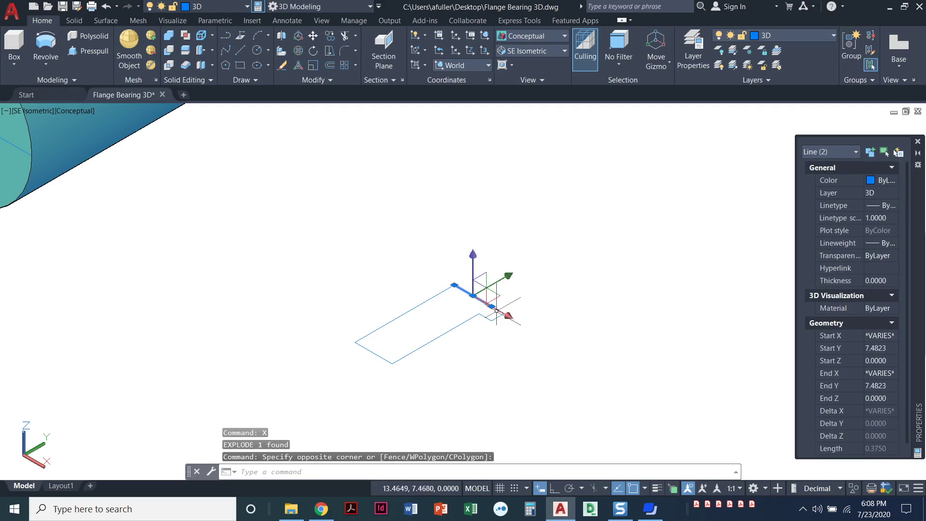
pyautogui.press('Delete')
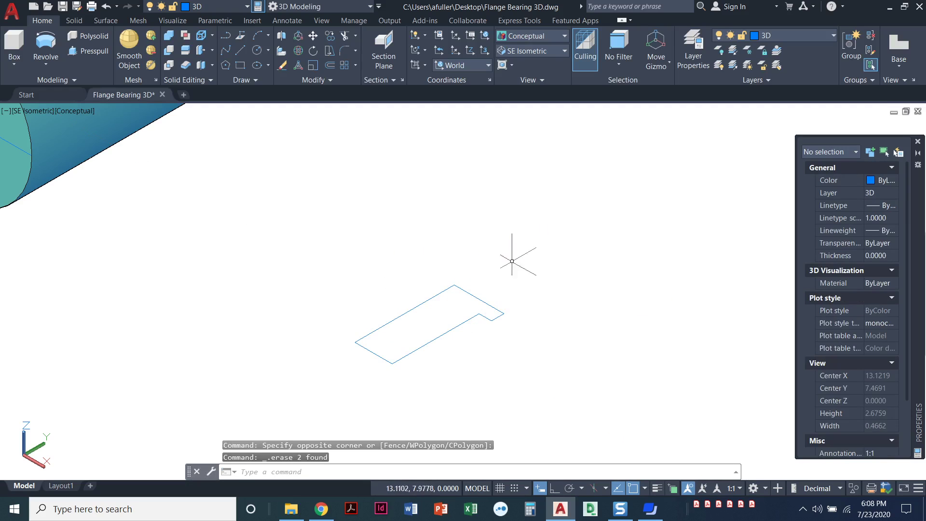
pyautogui.click(478, 298)
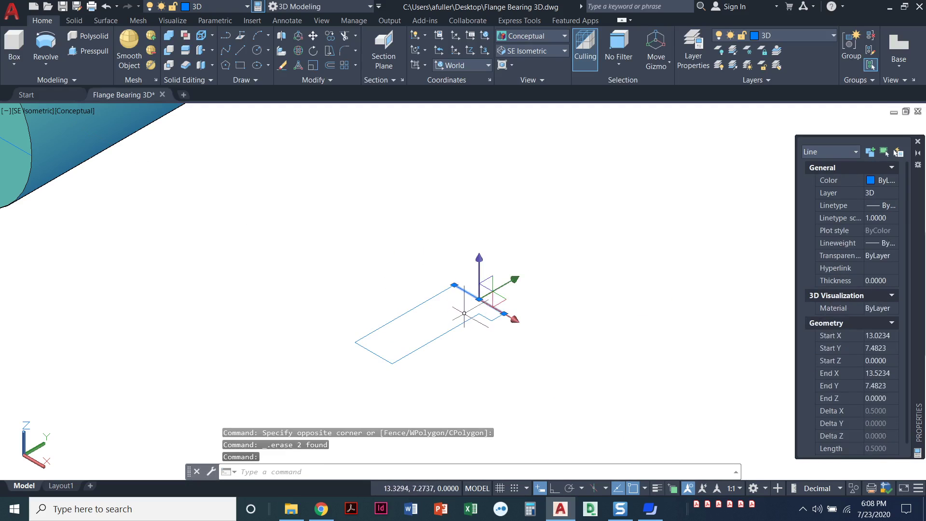
pyautogui.press('Escape')
pyautogui.press('Escape')
pyautogui.press('Escape')
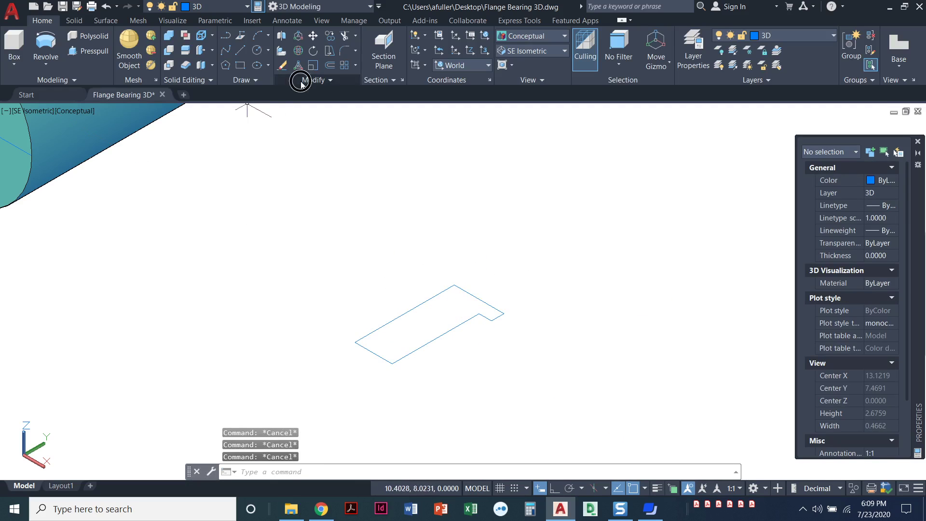
# Step: Join the cleaned-up lines of the smaller profile into one polyline and check its selection
pyautogui.click(303, 82)
pyautogui.click(328, 111)
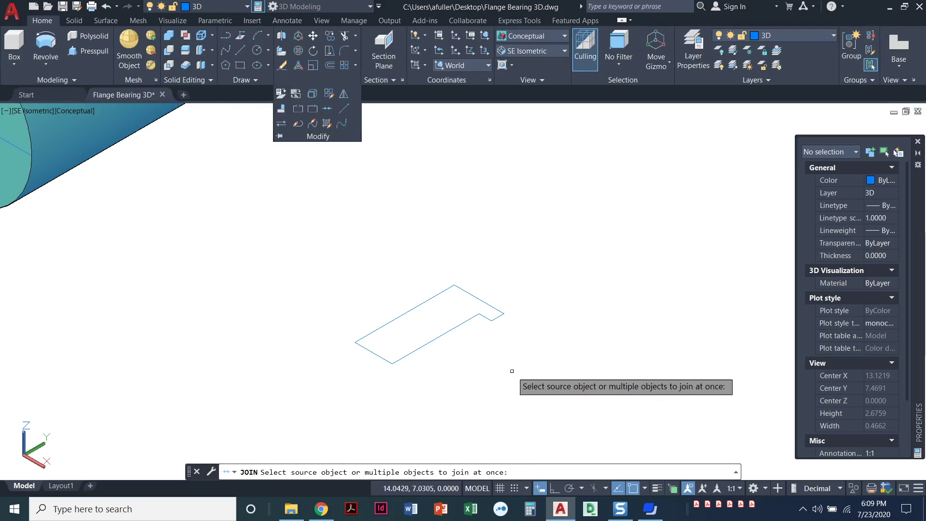
pyautogui.click(523, 385)
pyautogui.click(349, 253)
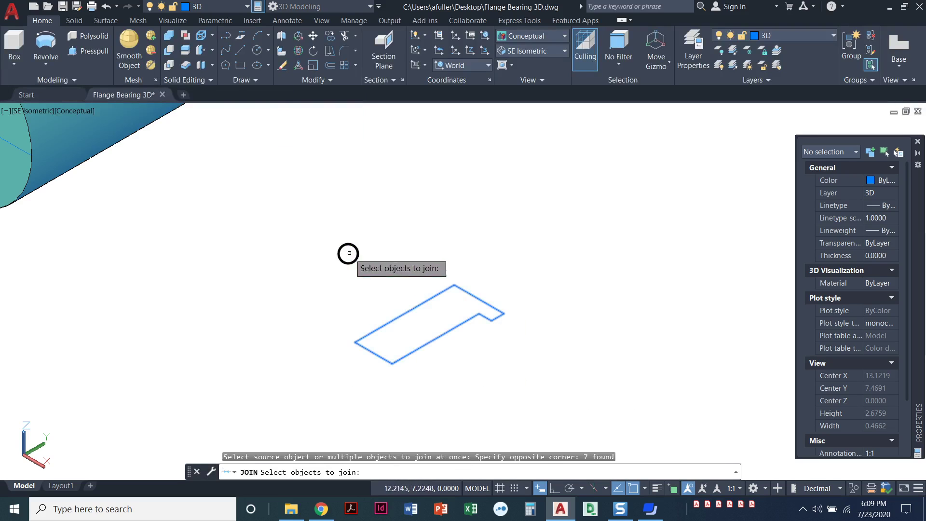
pyautogui.press('Return')
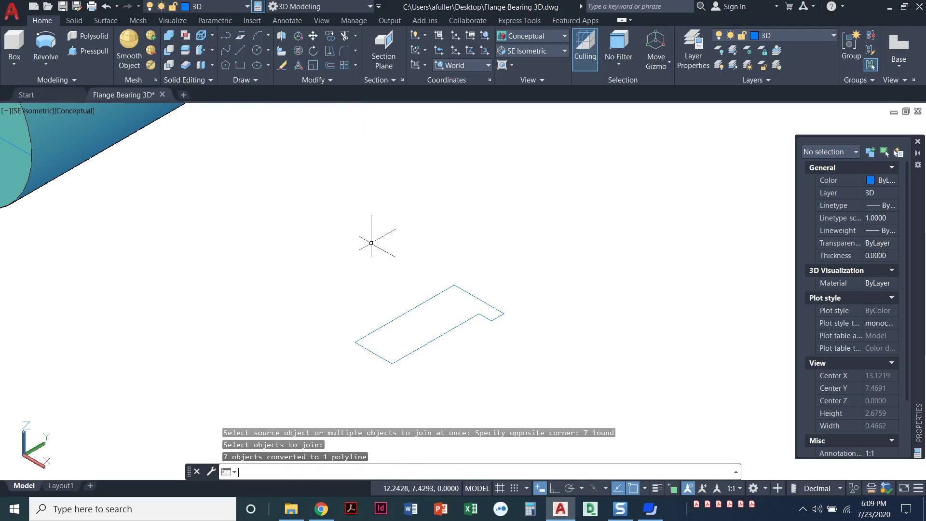
pyautogui.click(436, 336)
pyautogui.press('Escape')
pyautogui.press('Escape')
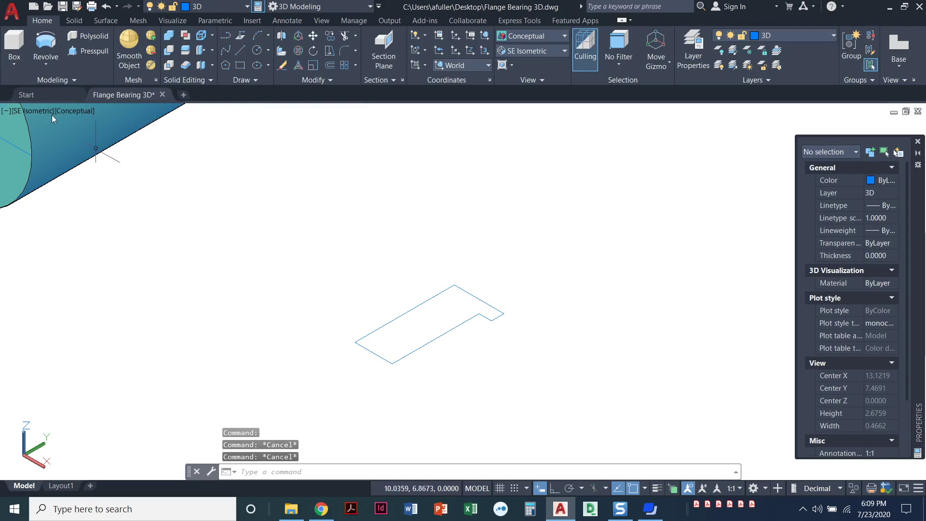
# Step: Revolve the smaller profile's closed polyline a full 360 degrees about its long straight edge
pyautogui.click(42, 46)
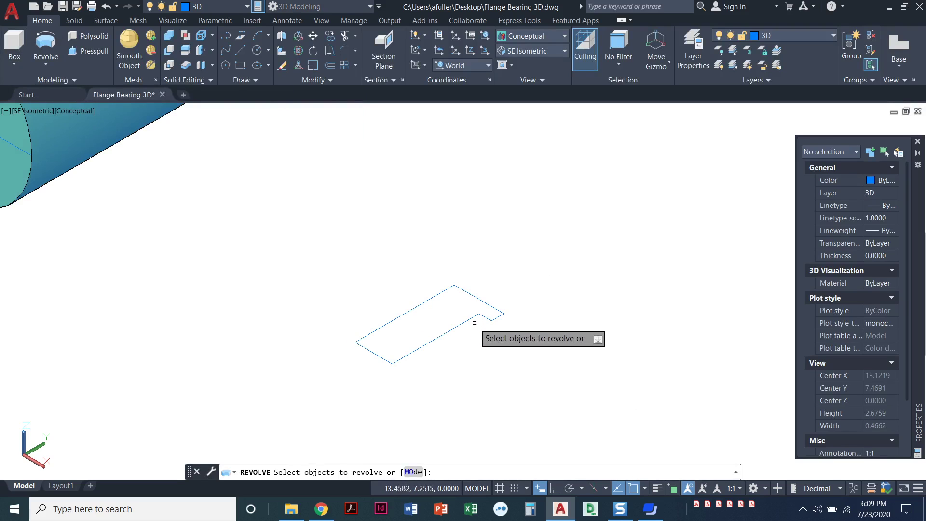
pyautogui.click(476, 297)
pyautogui.press('Return')
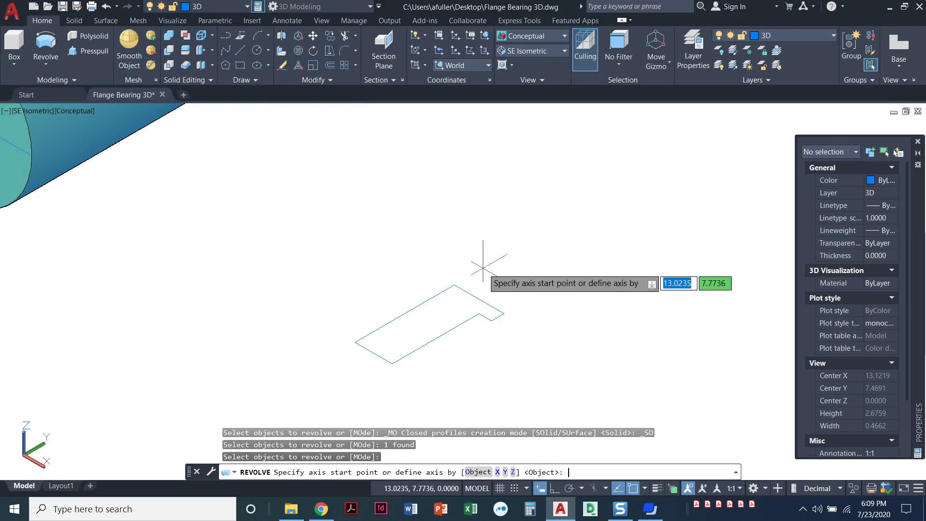
pyautogui.click(356, 343)
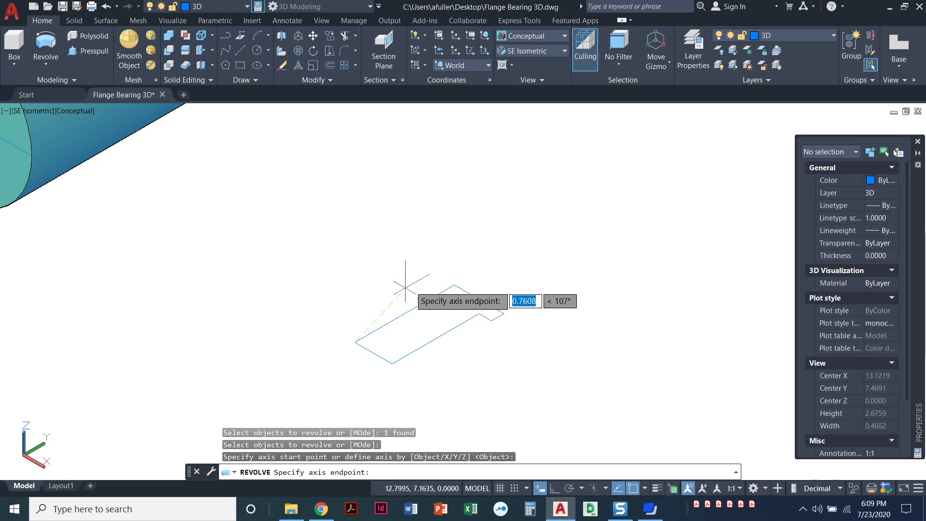
pyautogui.click(454, 285)
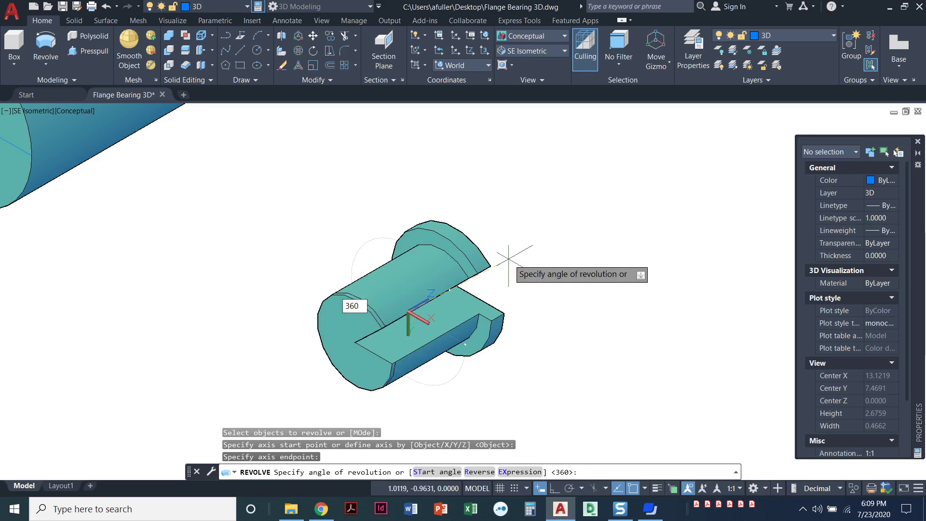
pyautogui.press('Return')
# Step: Rotate both revolved solids together 90 degrees about the X axis so they stand upright with their flanged ends up
pyautogui.scroll(-5, 509, 259)
pyautogui.moveTo(509, 259); pyautogui.dragTo(357, 324, button='middle')
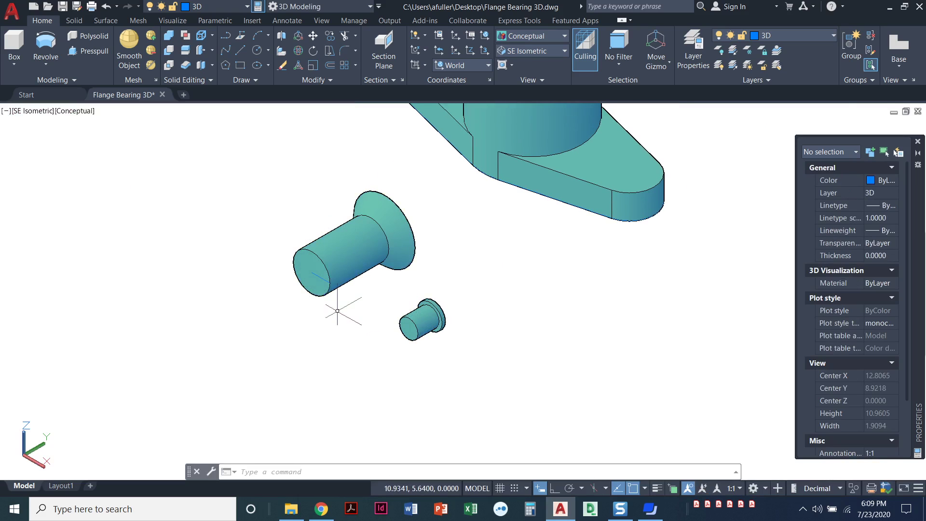
pyautogui.moveTo(345, 251); pyautogui.dragTo(293, 317, button='middle')
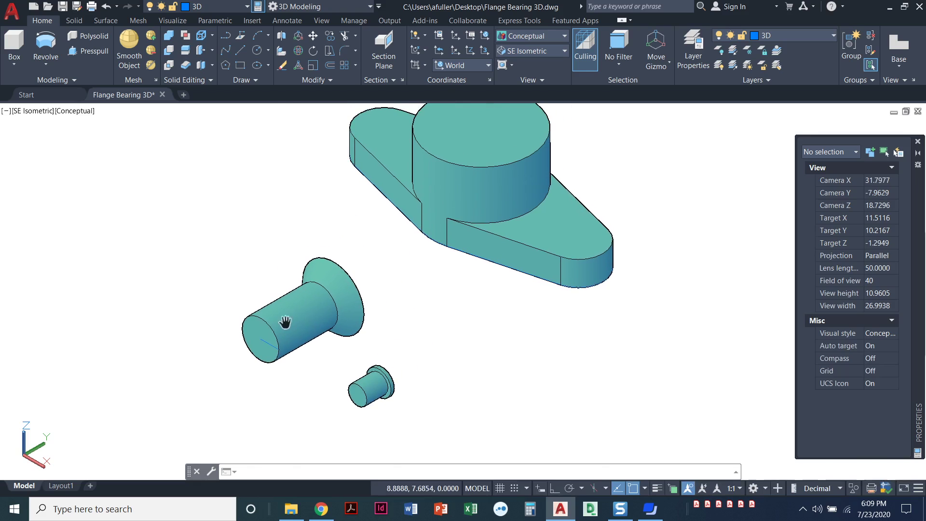
pyautogui.click(297, 52)
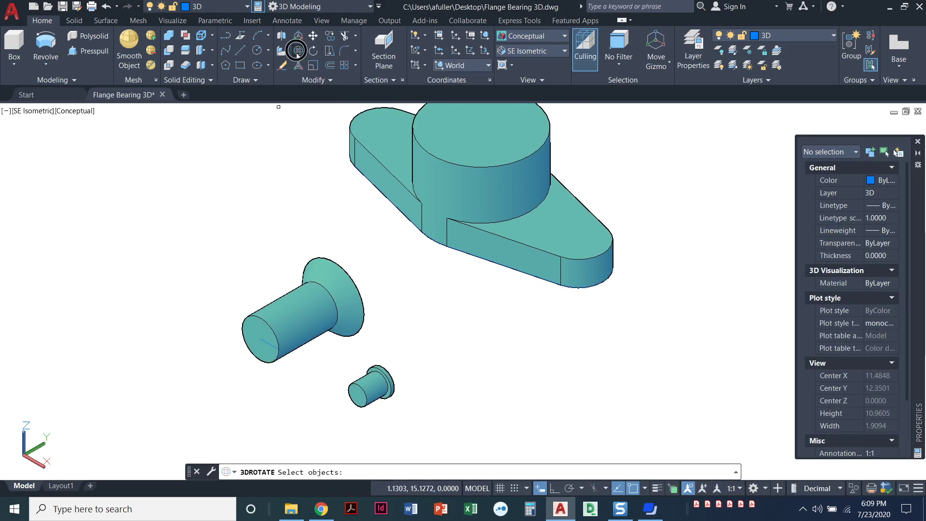
pyautogui.click(337, 296)
pyautogui.click(388, 384)
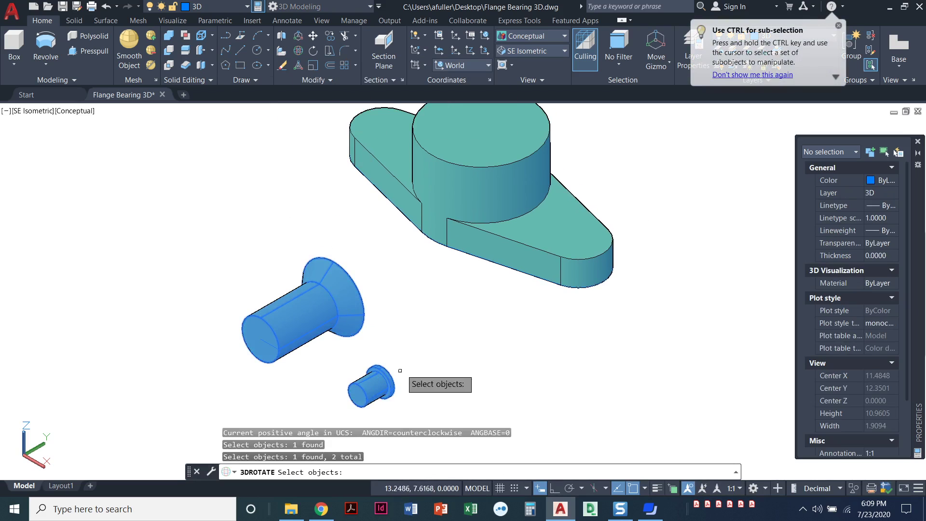
pyautogui.press('Return')
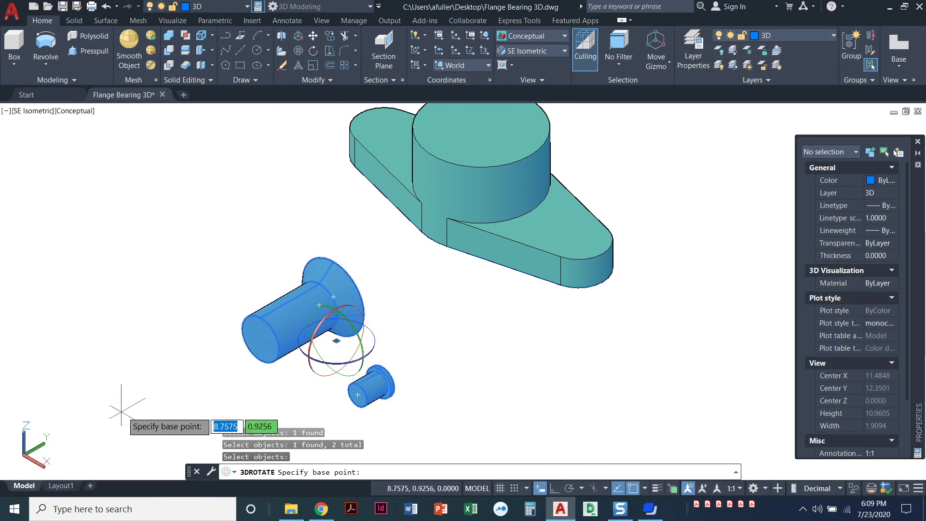
pyautogui.click(313, 369)
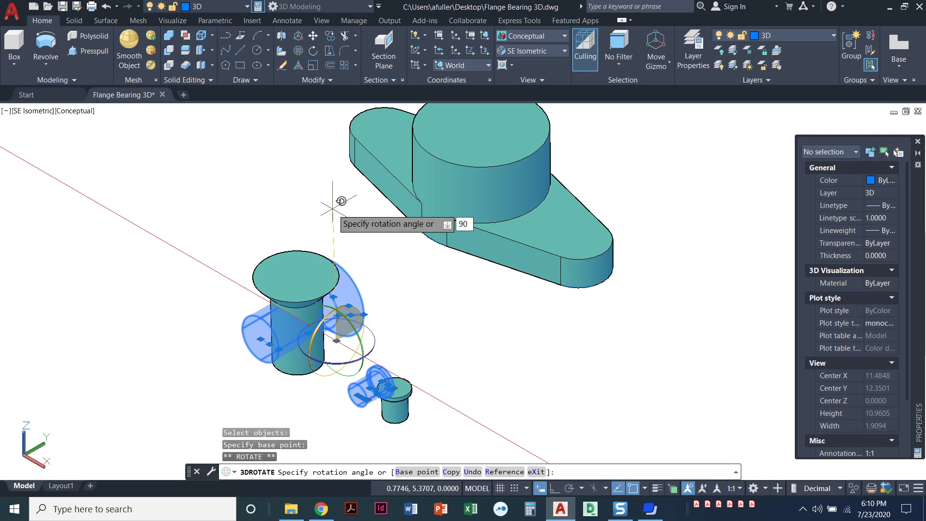
pyautogui.press('Return')
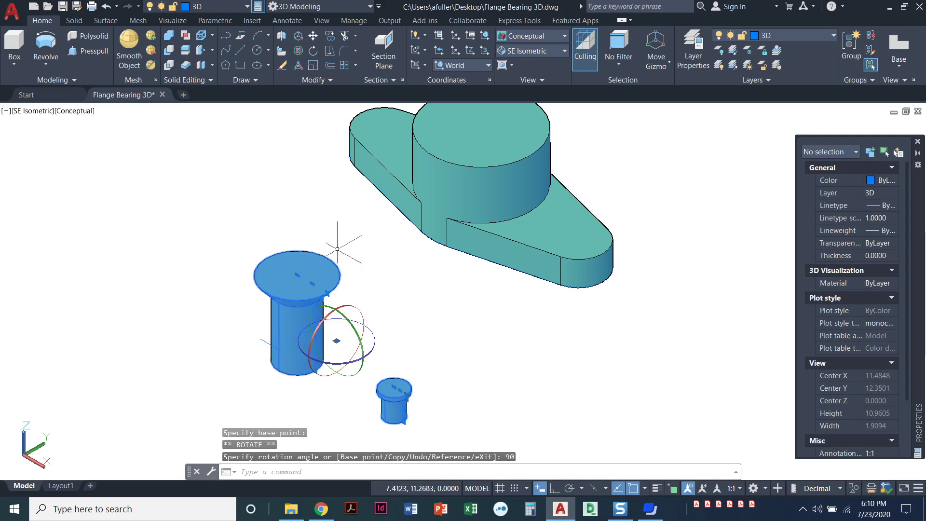
pyautogui.press('Escape')
pyautogui.press('Escape')
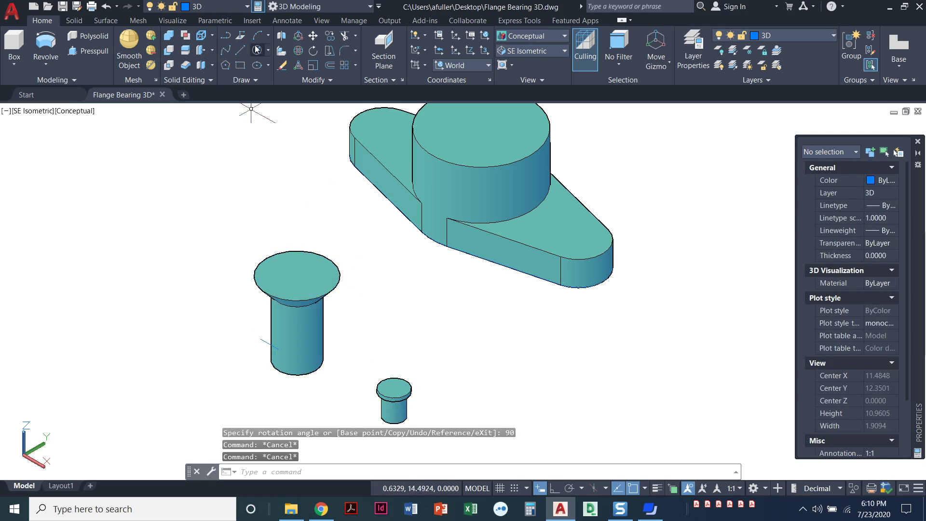
# Step: Move the larger revolved solid by the center of its top face toward the flange bearing's cylindrical boss
pyautogui.click(313, 39)
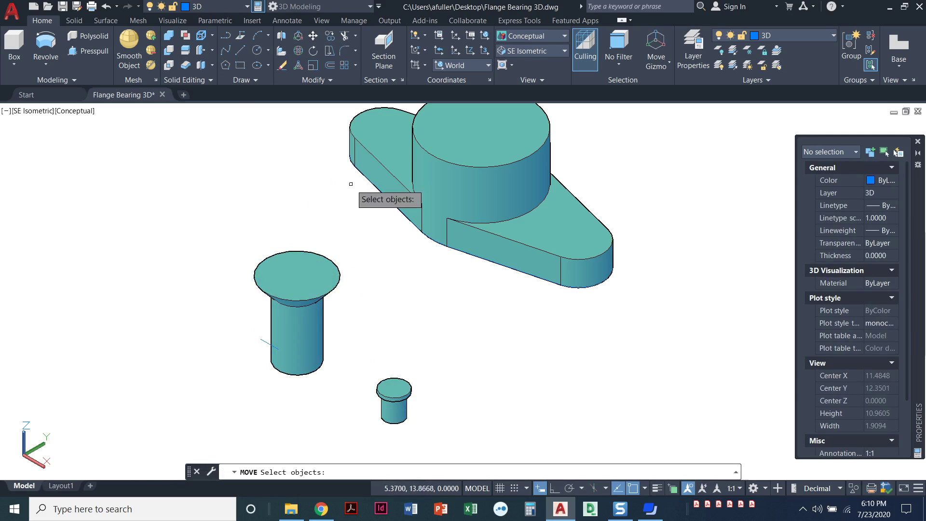
pyautogui.click(311, 283)
pyautogui.press('Return')
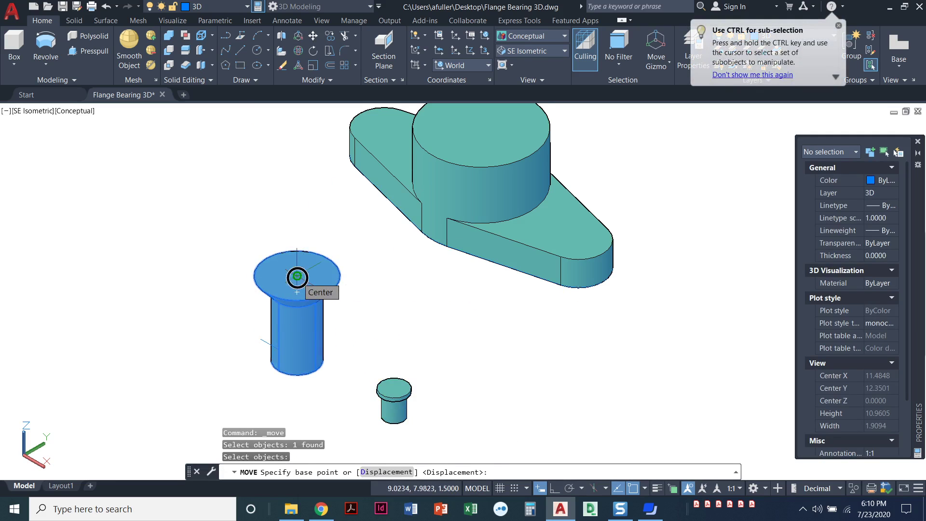
pyautogui.click(298, 276)
pyautogui.moveTo(450, 177); pyautogui.dragTo(389, 250, button='middle')
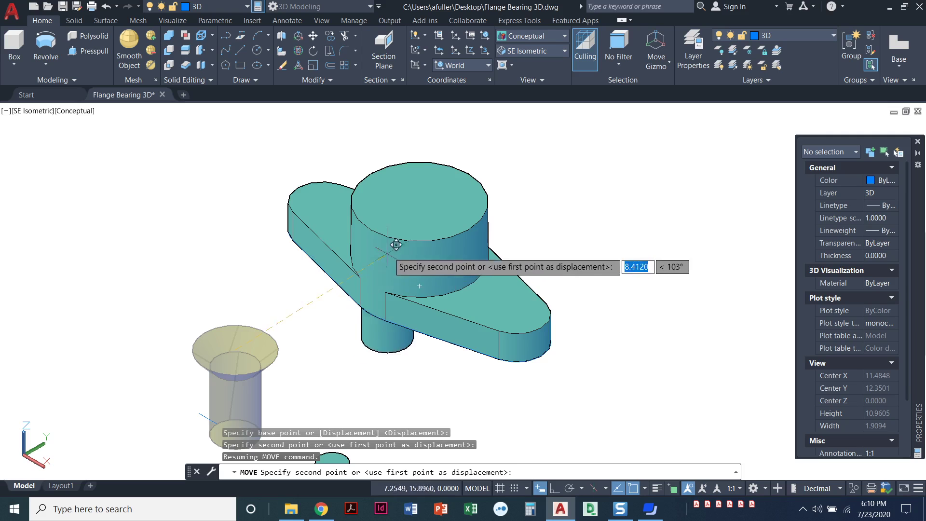